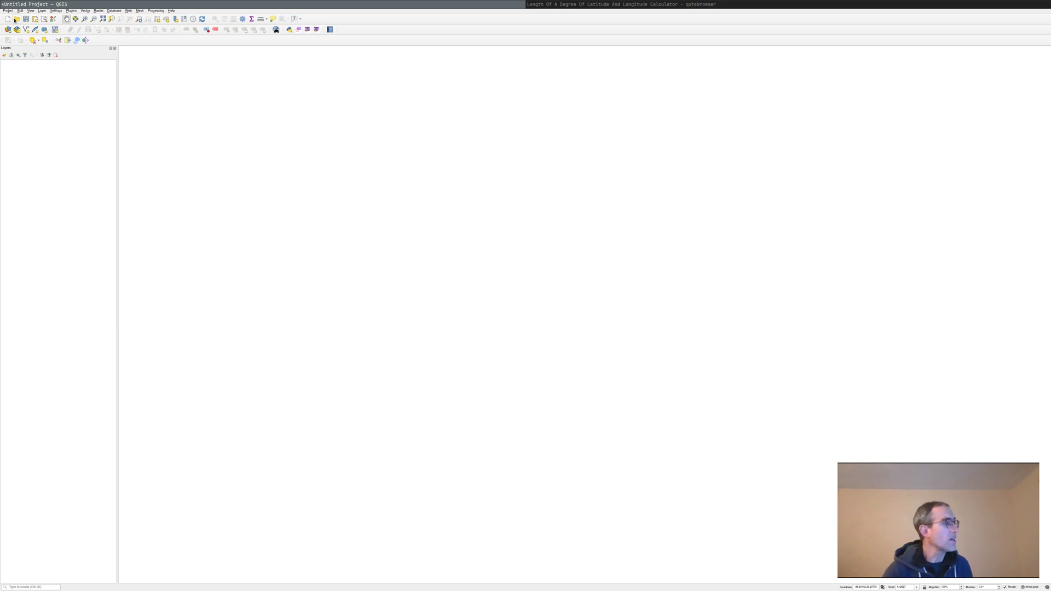
# Add the 2020-bloomington-indiana-current-sidewalks.geojson file to the project as a vector layer
pyautogui.click(8, 11)
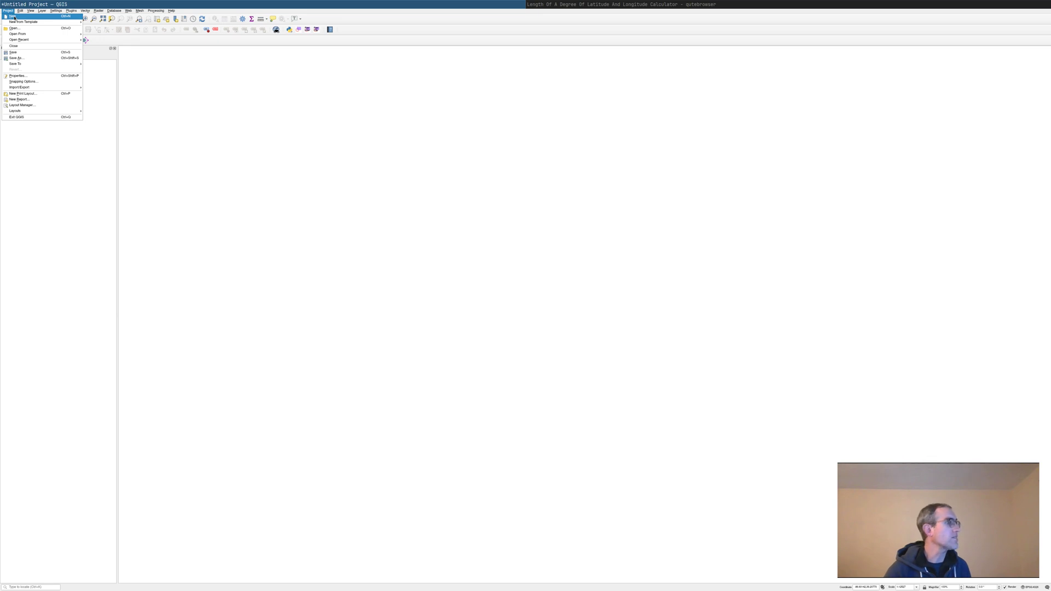
pyautogui.moveTo(44, 12)
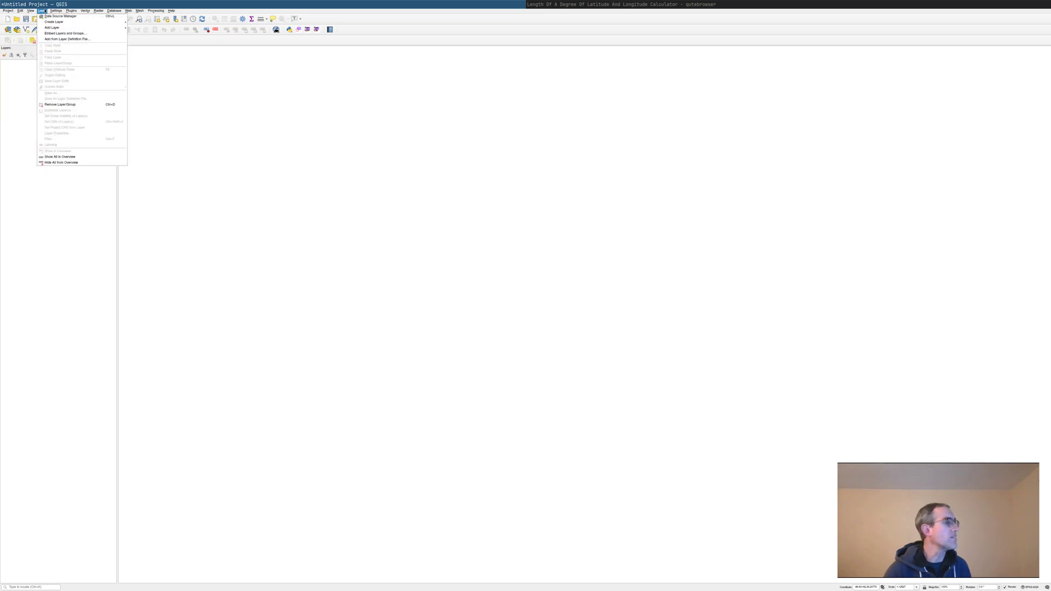
pyautogui.moveTo(102, 29)
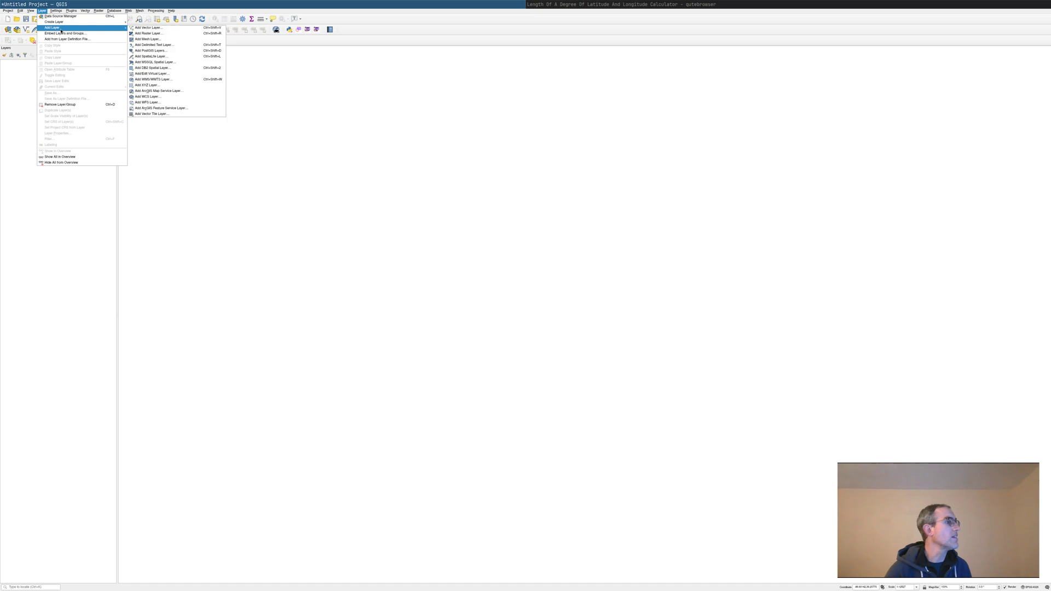
pyautogui.click(142, 28)
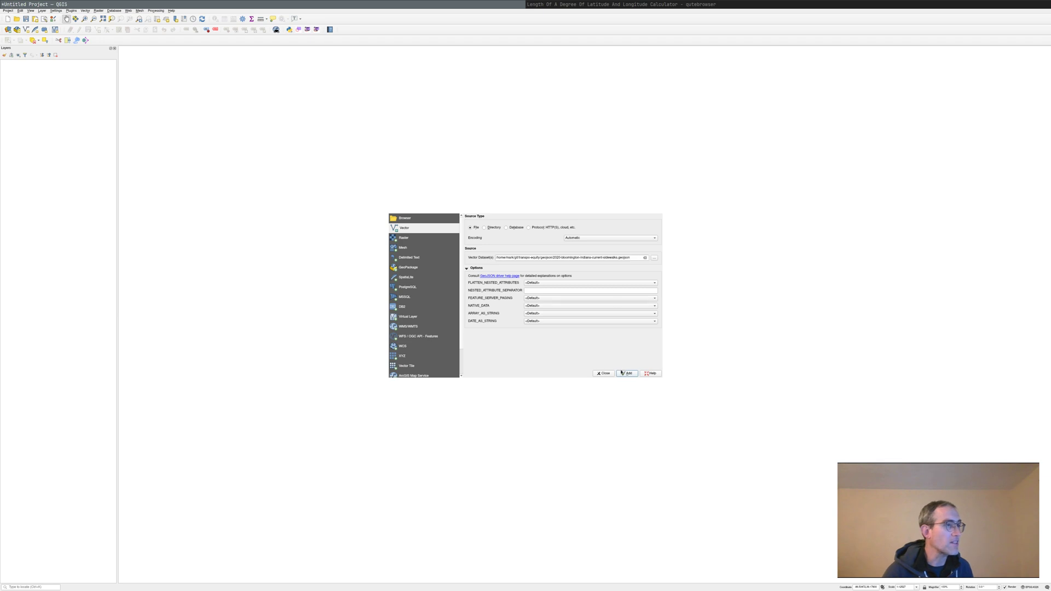
pyautogui.click(623, 374)
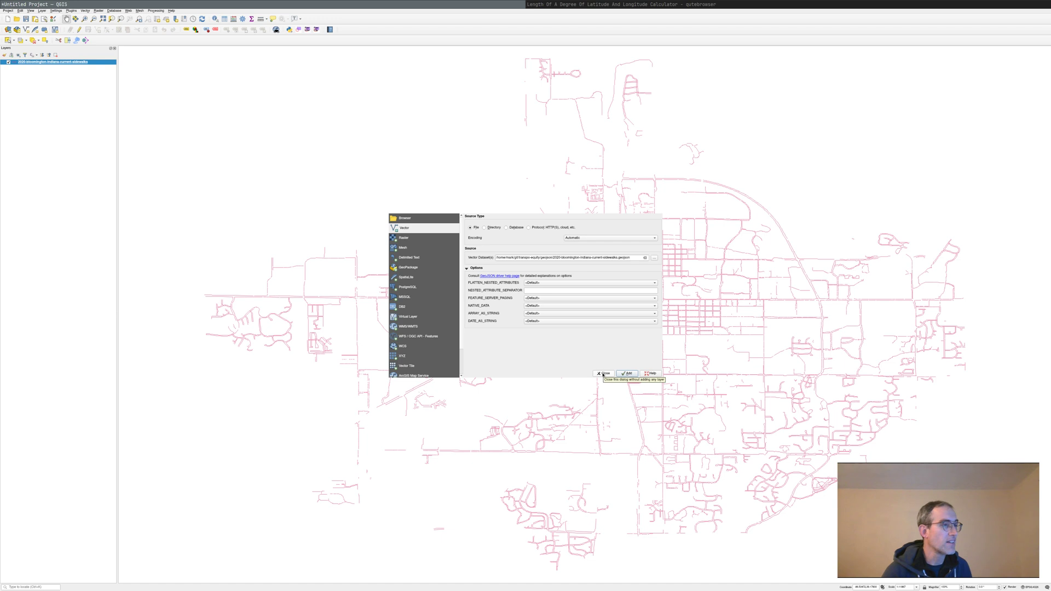
pyautogui.click(603, 373)
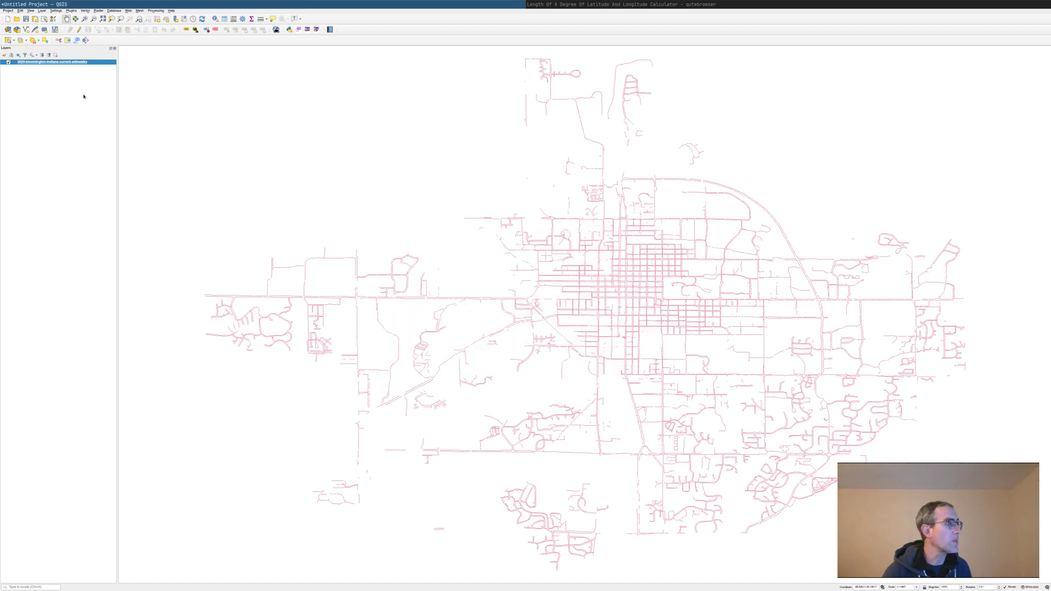
# Add the 2020-bloomington-indiana-road-centerlines.geojson file to the project as a second vector layer
pyautogui.click(42, 11)
pyautogui.moveTo(109, 27)
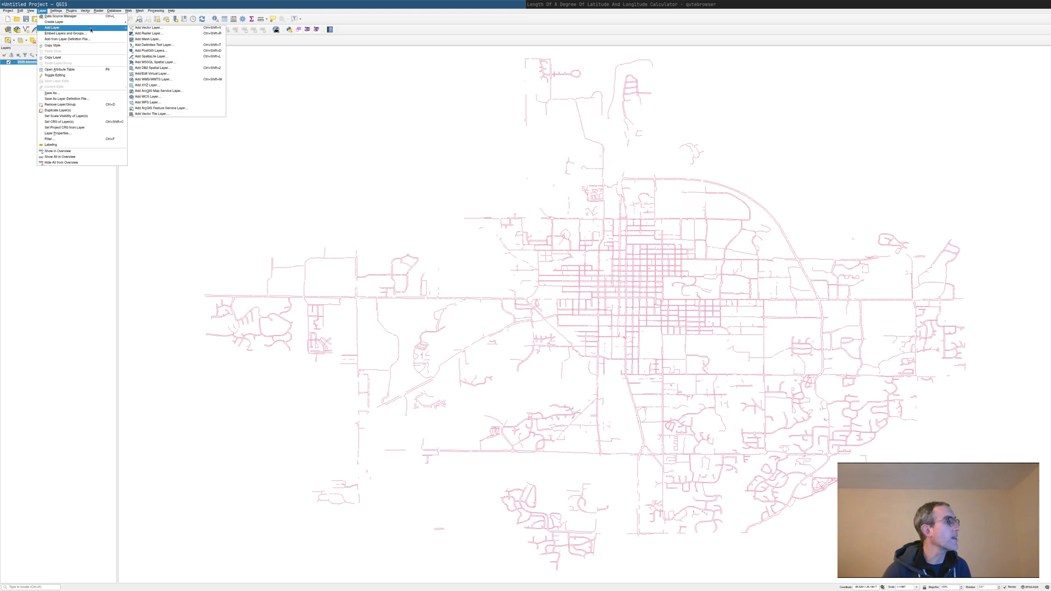
pyautogui.click(146, 28)
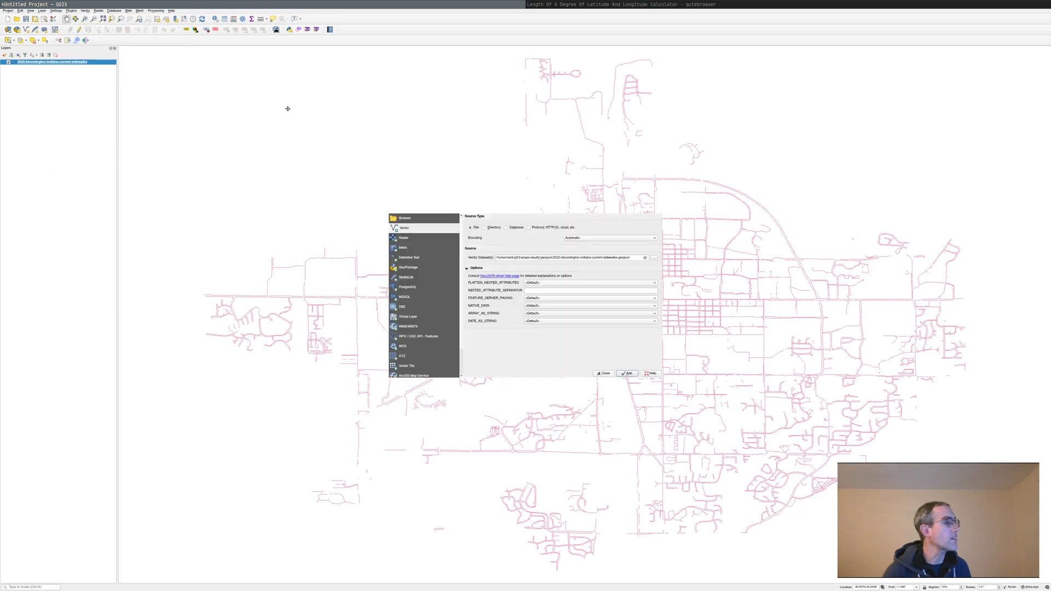
pyautogui.click(654, 258)
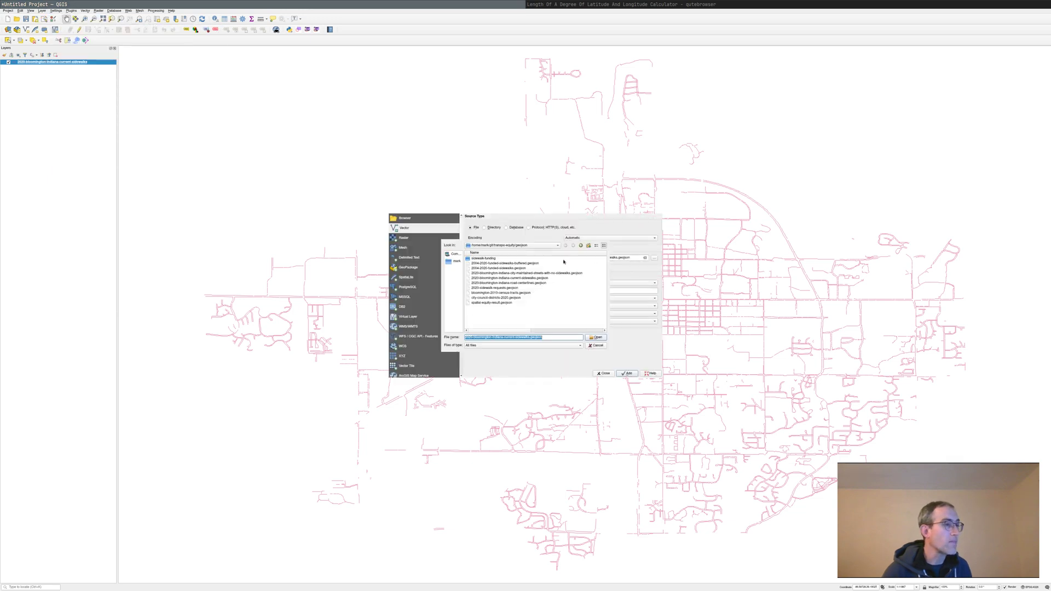
pyautogui.click(516, 284)
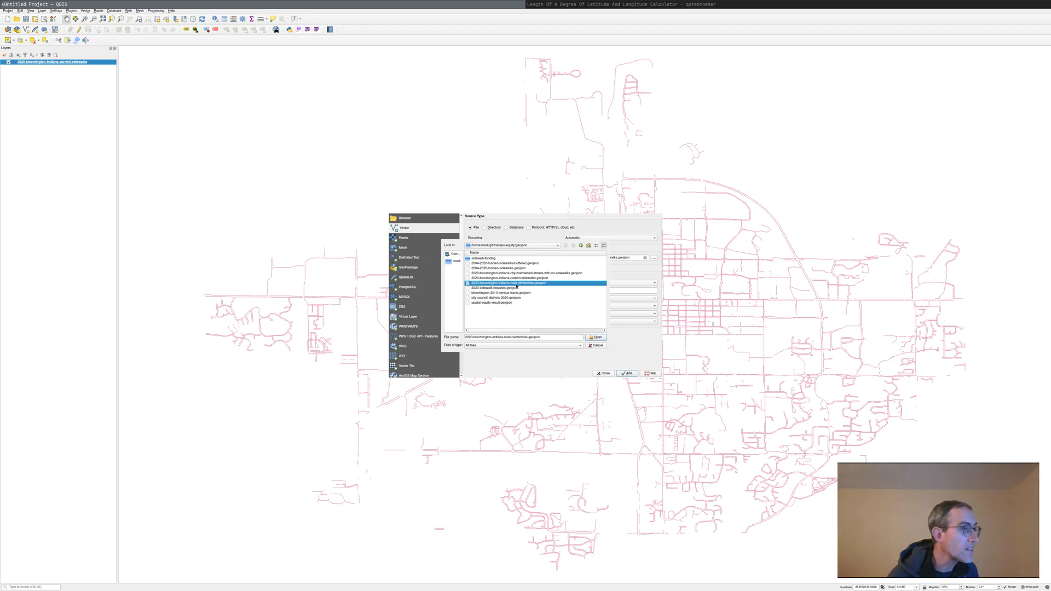
pyautogui.click(596, 339)
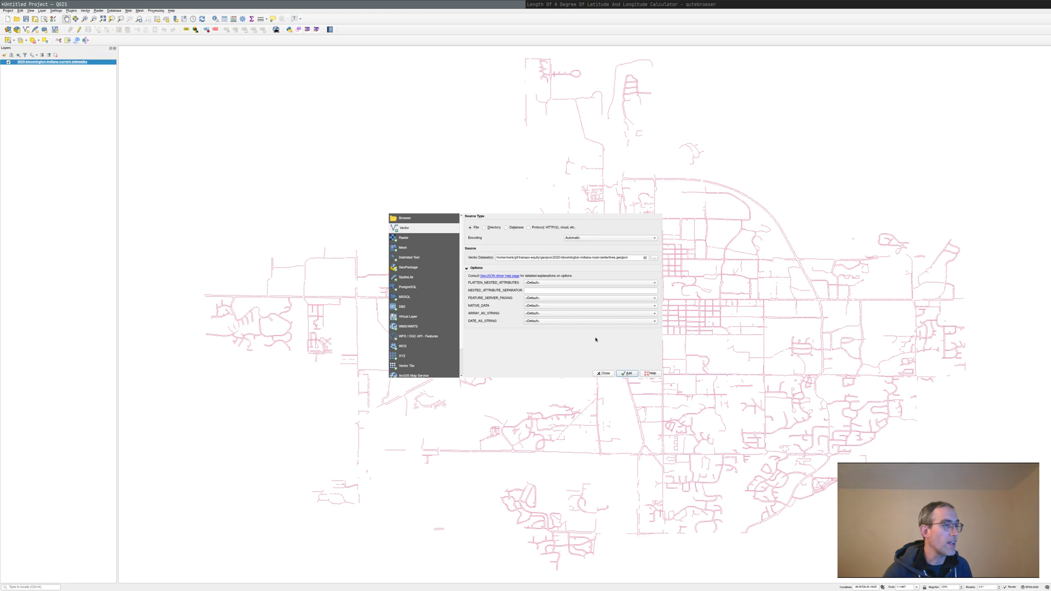
pyautogui.click(626, 374)
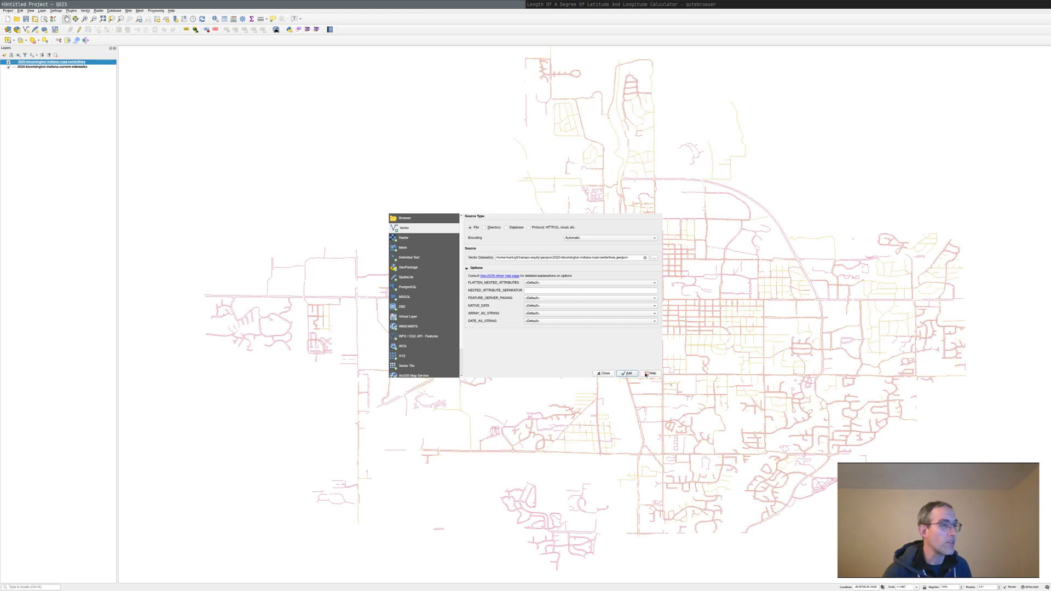
pyautogui.click(598, 372)
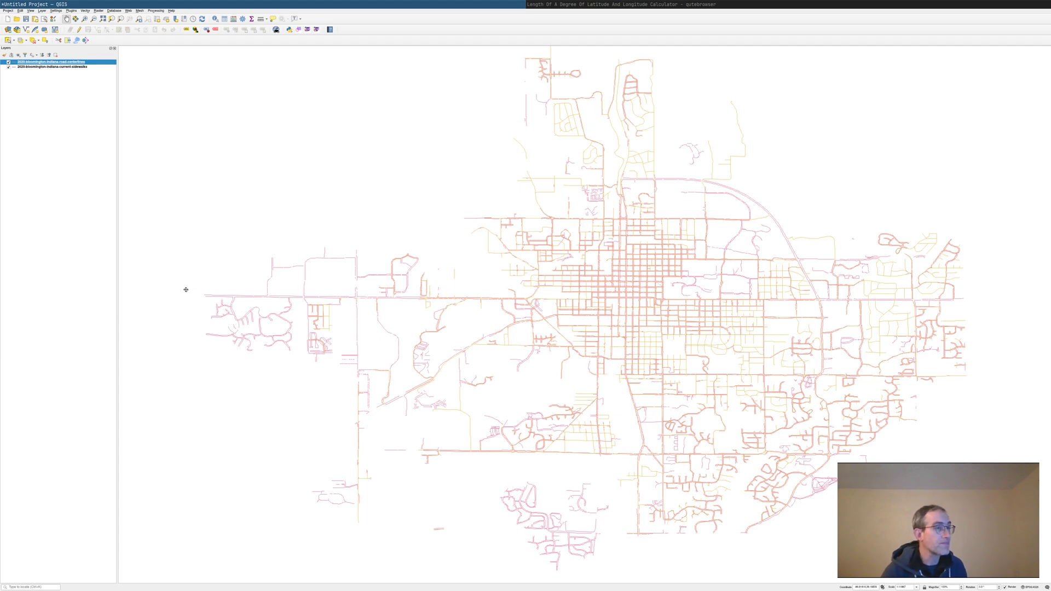
# Examine the sidewalks and road centerlines layers one at a time by toggling their visibility, ending with both shown
pyautogui.click(8, 62)
pyautogui.click(8, 67)
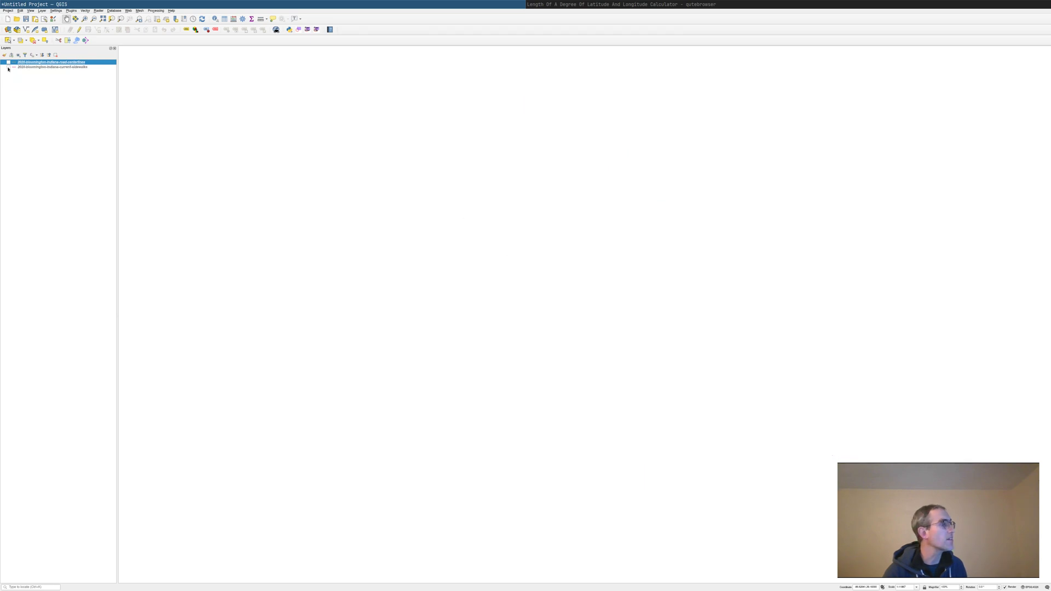
pyautogui.click(8, 67)
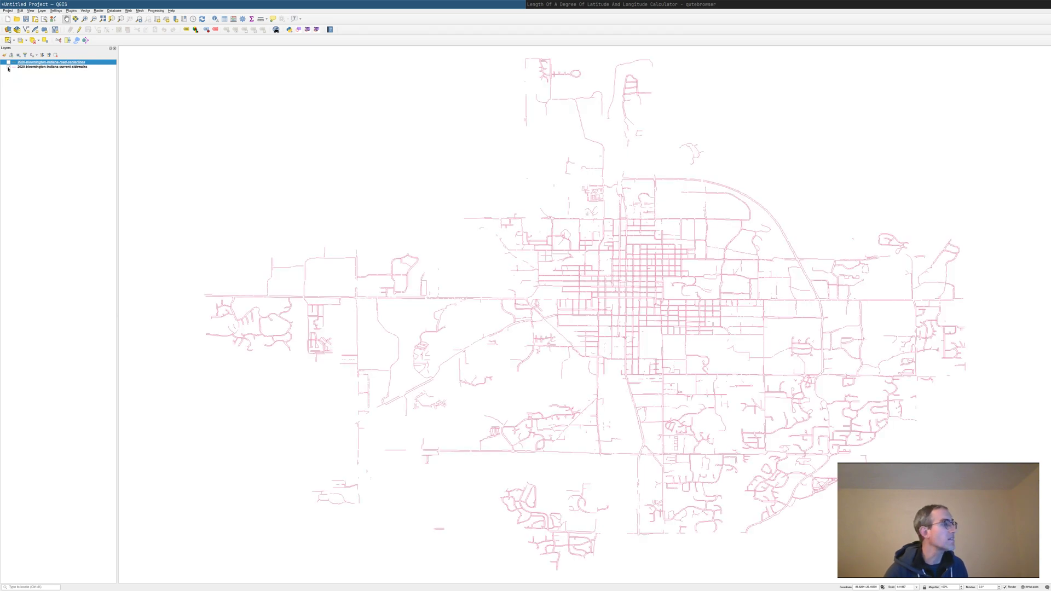
pyautogui.click(8, 67)
pyautogui.click(8, 62)
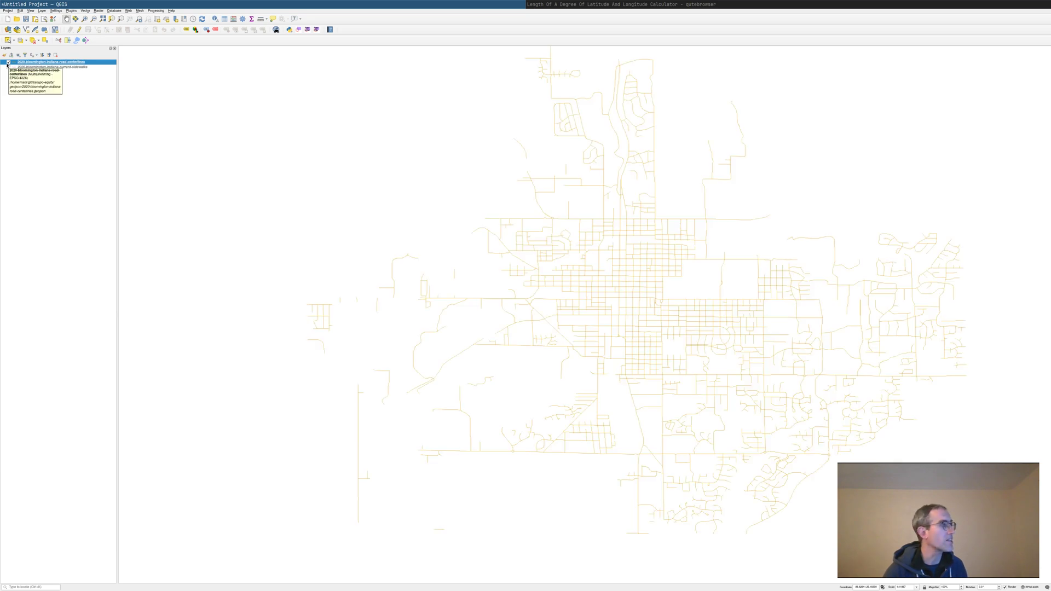
pyautogui.click(7, 63)
pyautogui.click(8, 63)
pyautogui.click(8, 67)
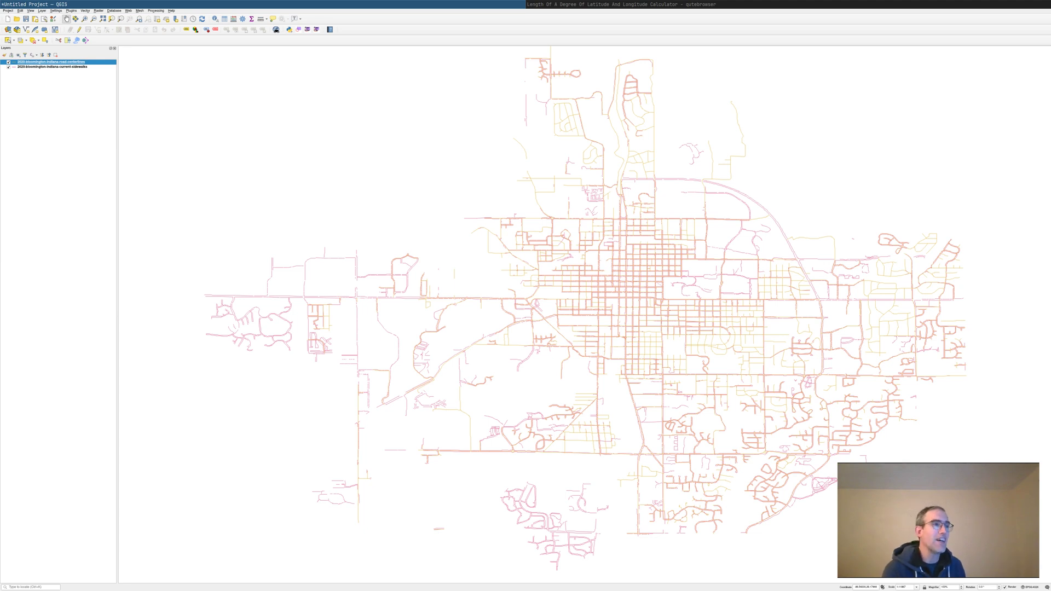
# Switch to qutebrowser to consult the degree length calculator for the selected latitude, and return to QGIS
pyautogui.click(606, 7)
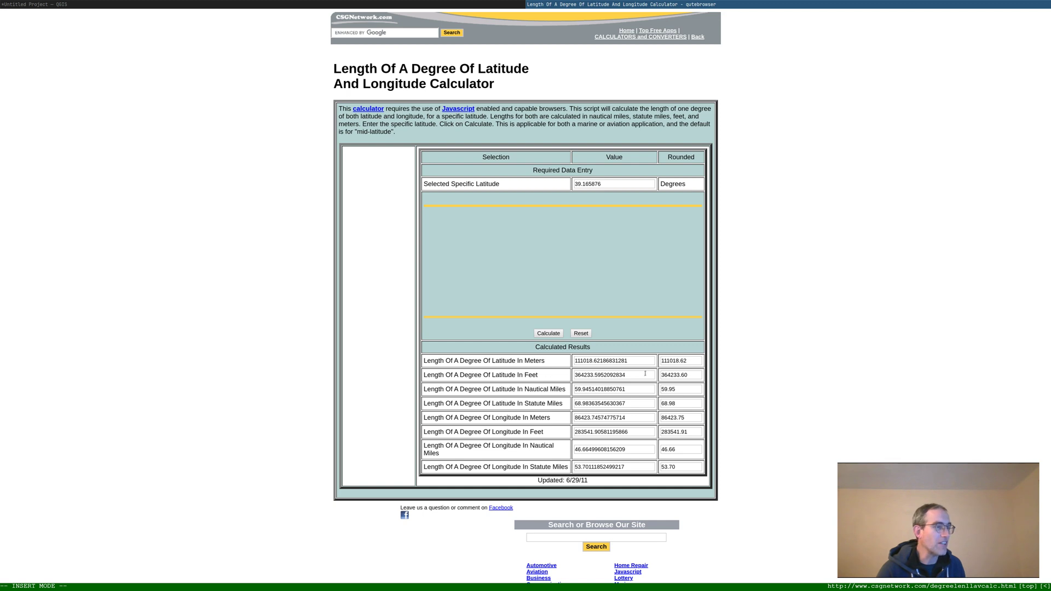
pyautogui.click(318, 6)
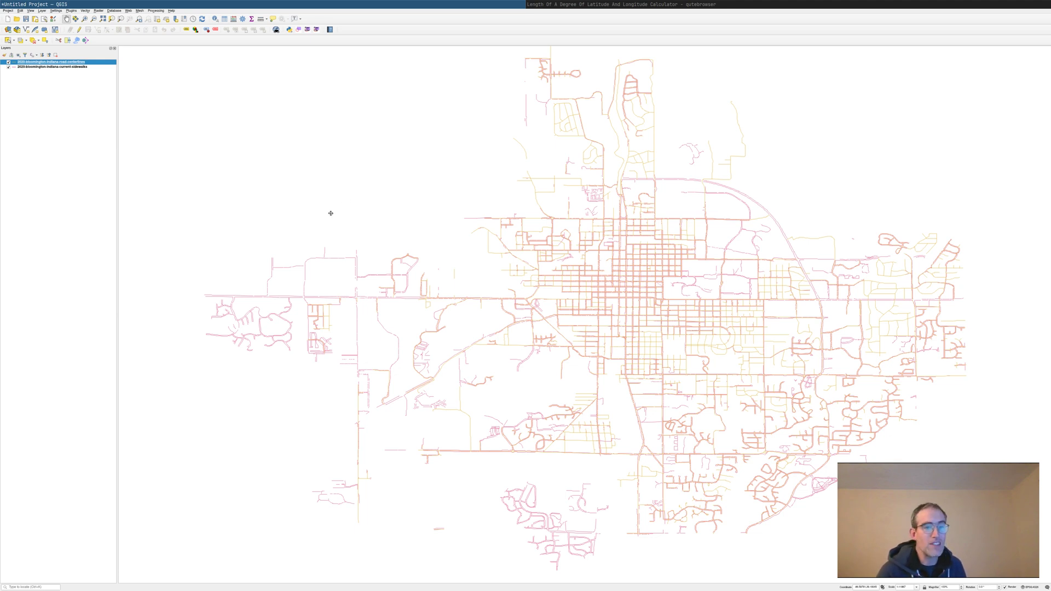
# Buffer the current sidewalks layer by 0.00013730196045780428 degrees, outputting to a temporary layer
pyautogui.click(30, 11)
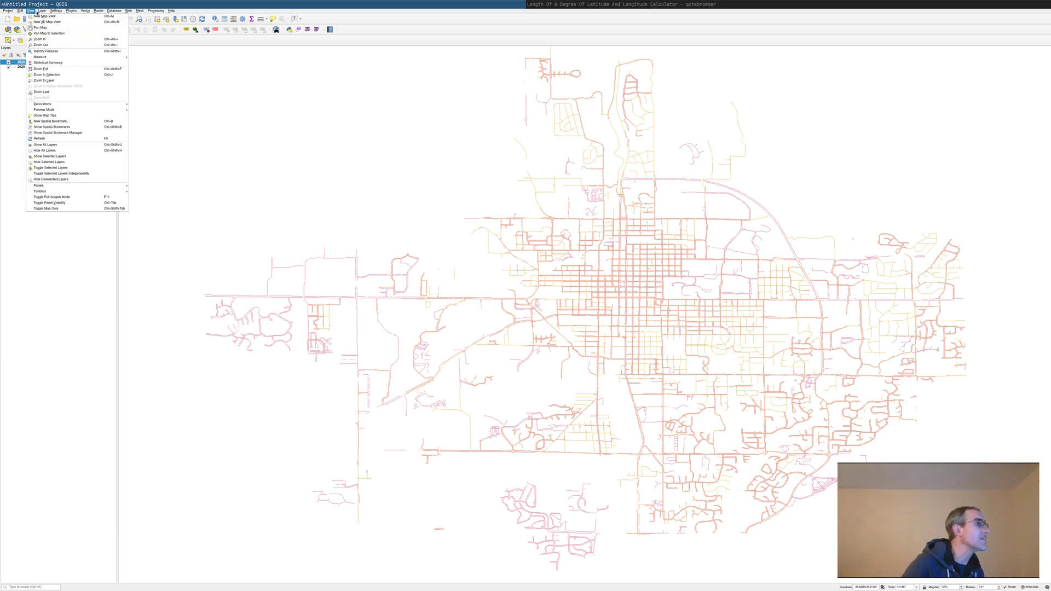
pyautogui.moveTo(86, 11)
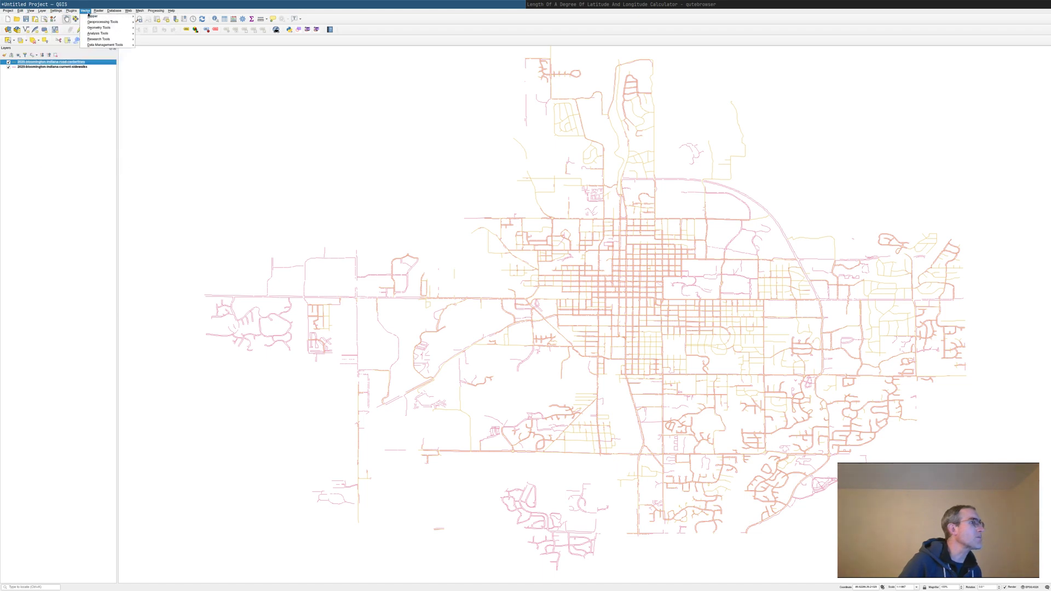
pyautogui.moveTo(120, 22)
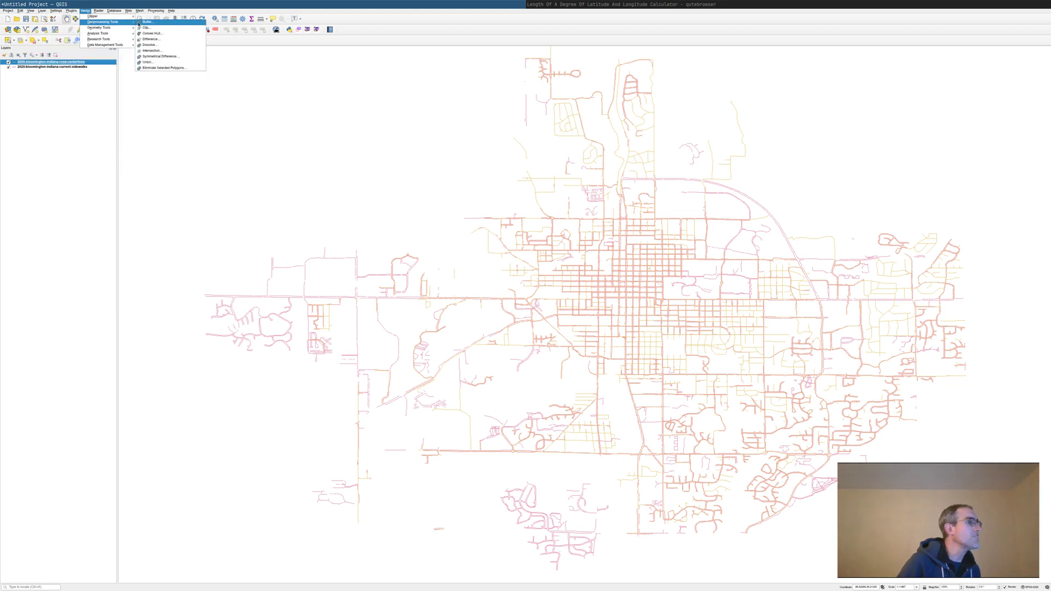
pyautogui.click(148, 22)
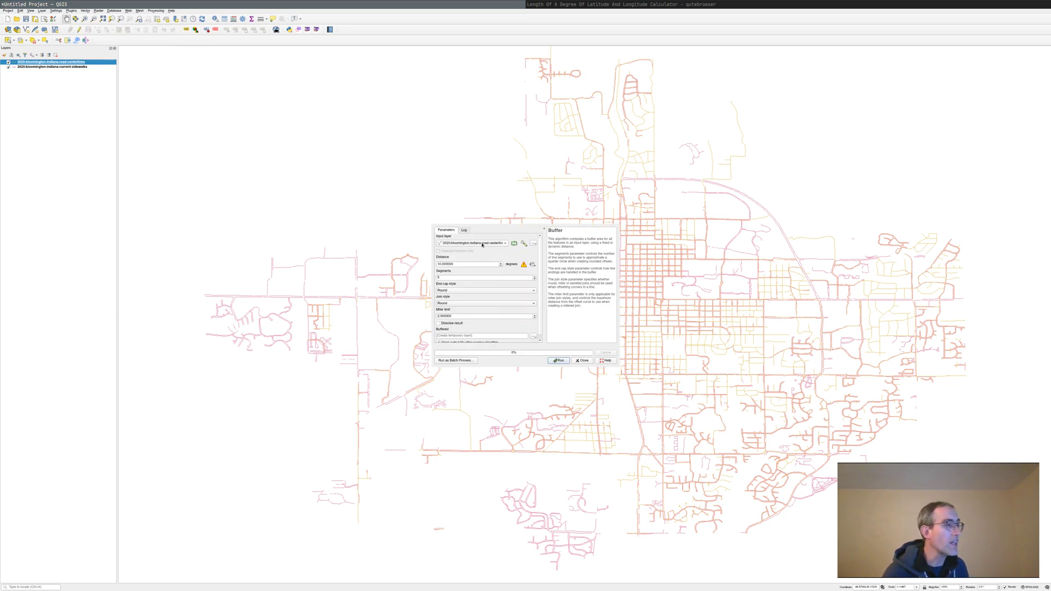
pyautogui.click(482, 245)
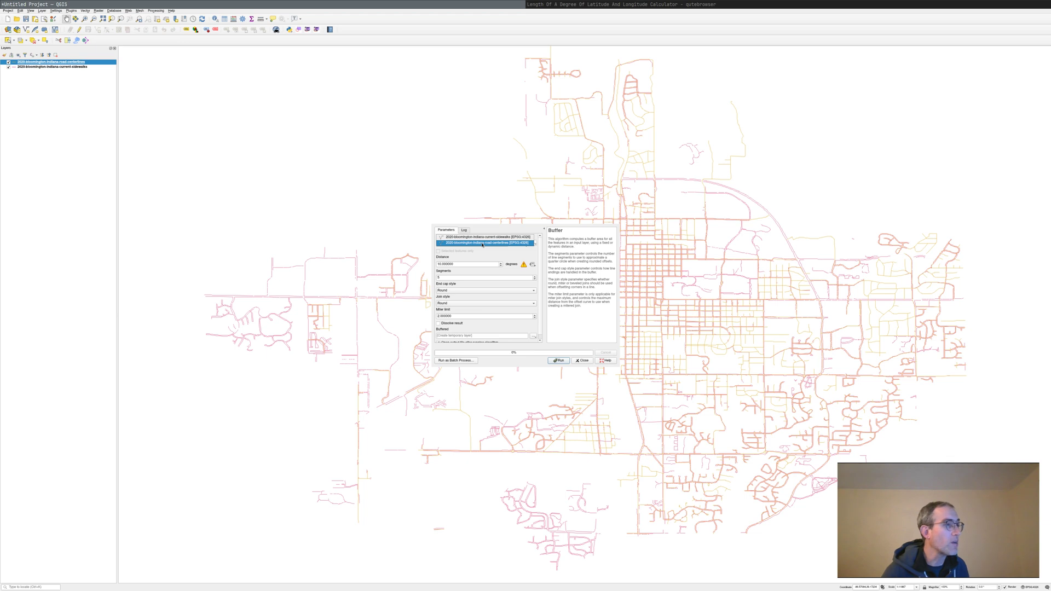
pyautogui.click(484, 237)
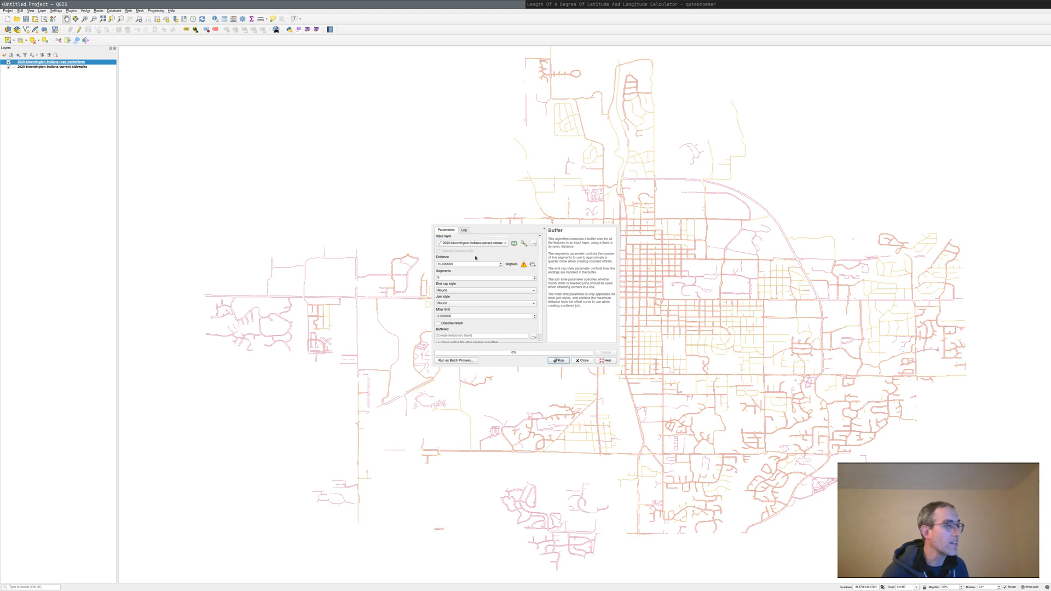
pyautogui.click(467, 267)
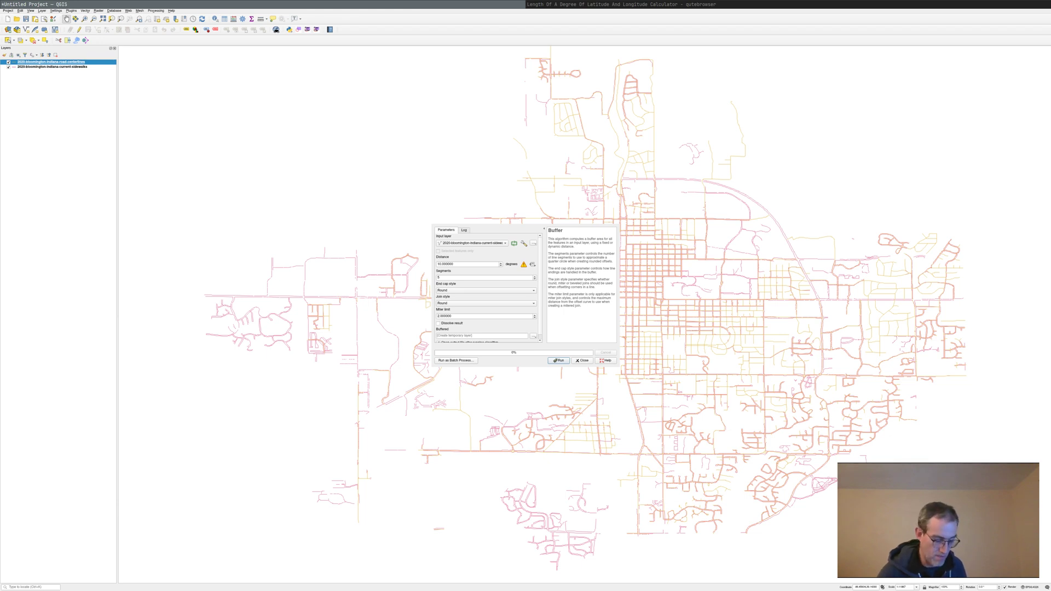
pyautogui.moveTo(455, 264); pyautogui.dragTo(418, 259)
pyautogui.write('0.00013730196045780428')
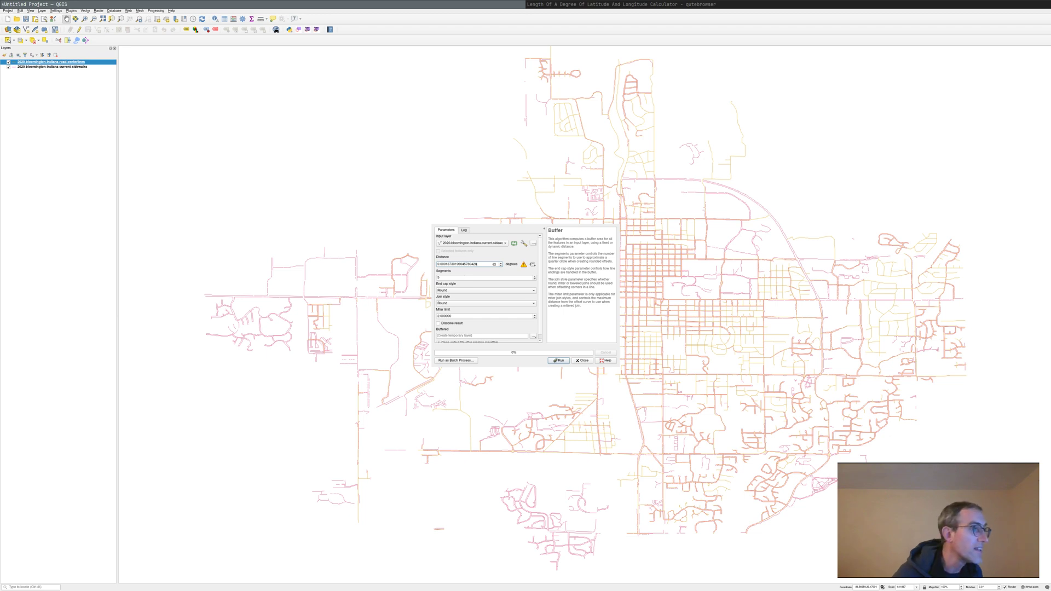
pyautogui.click(557, 361)
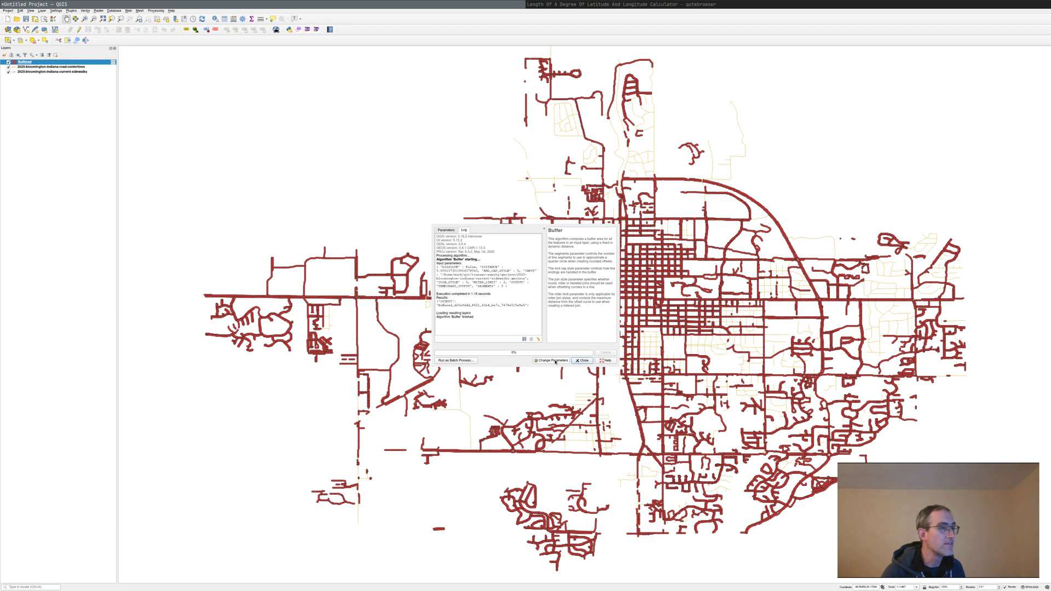
pyautogui.click(581, 360)
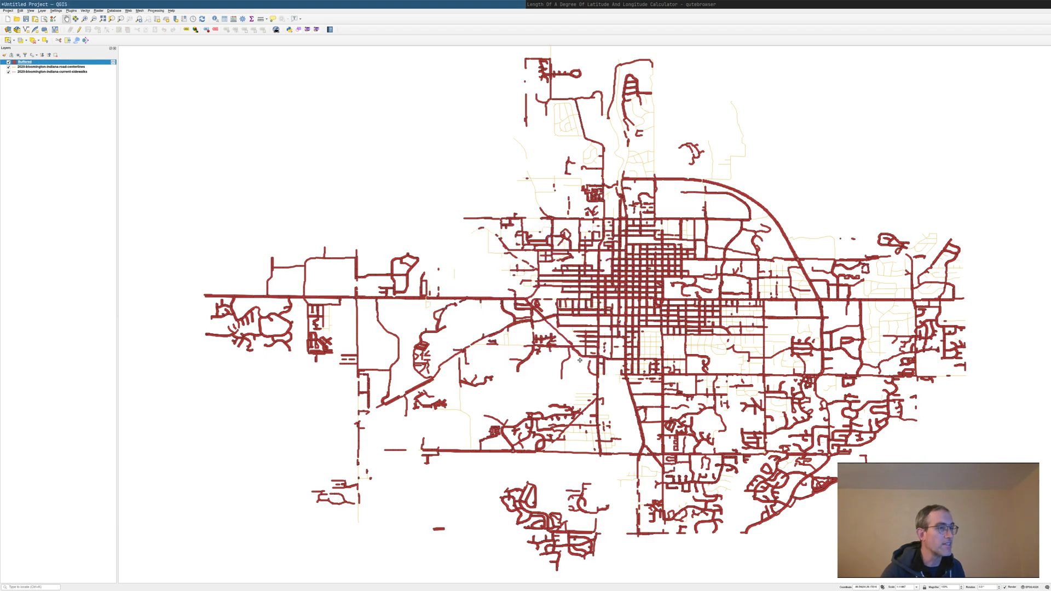
# Hide the road centerlines and sidewalks layers to inspect the buffer alone, and show both again
pyautogui.click(8, 67)
pyautogui.click(8, 72)
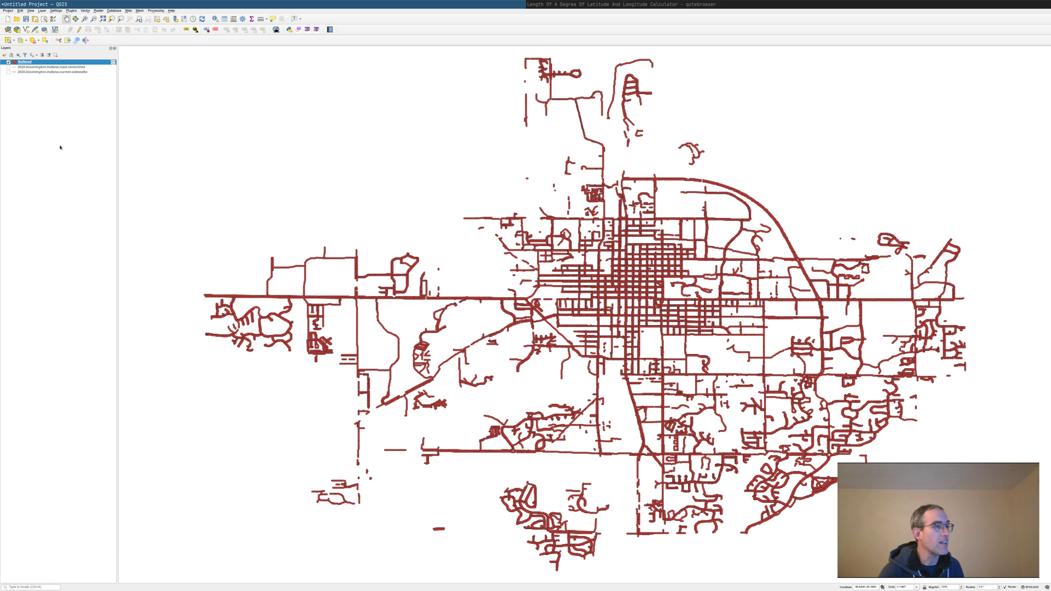
pyautogui.click(8, 66)
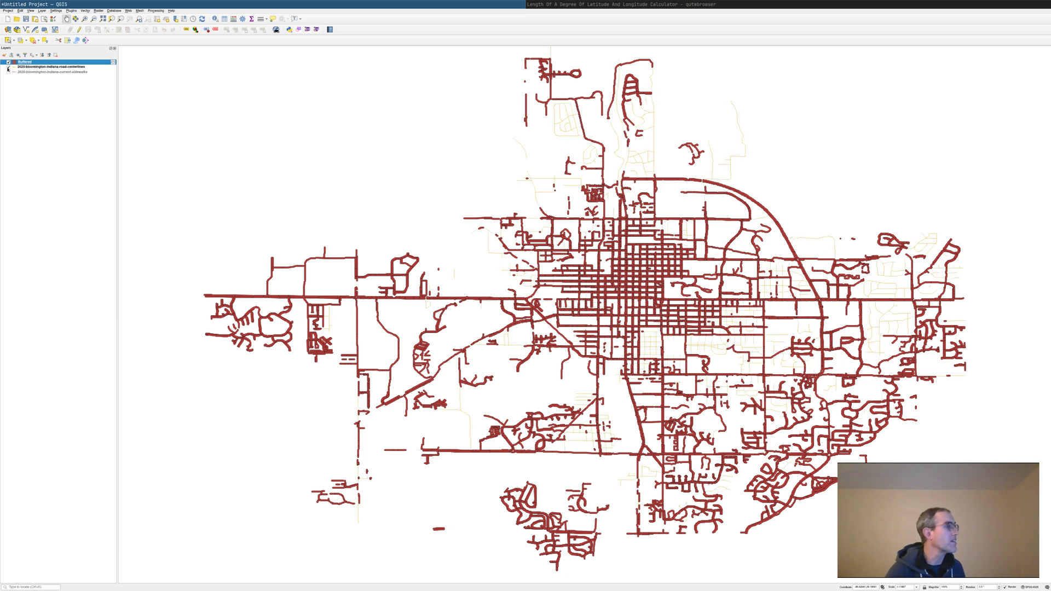
pyautogui.click(7, 77)
pyautogui.click(8, 71)
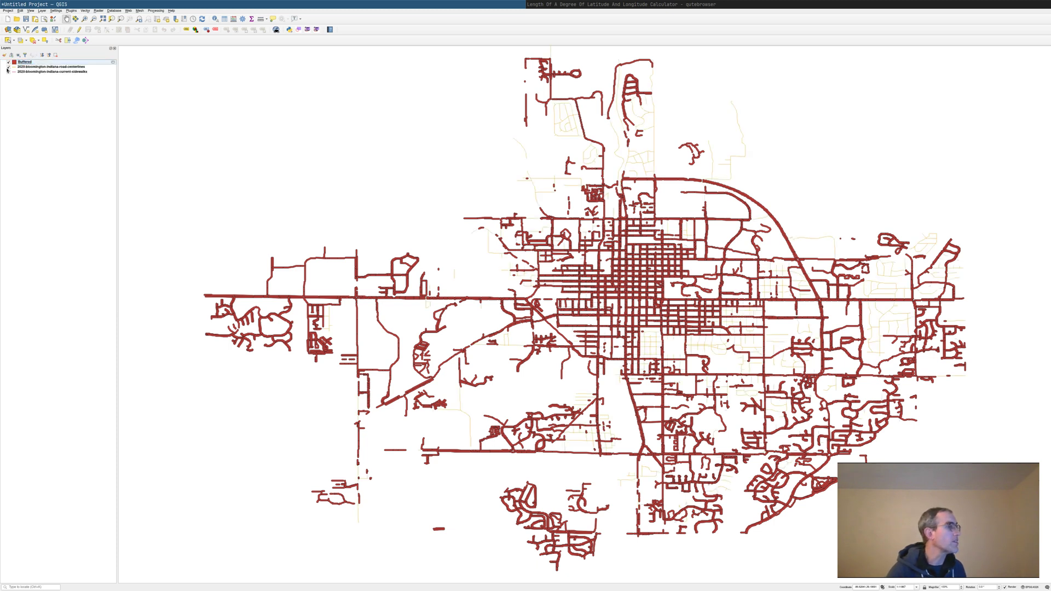
# Start a Difference operation with the 2020 Bloomington road centerlines as the input layer and the sidewalk buffer as the overlay
pyautogui.click(85, 11)
pyautogui.moveTo(110, 22)
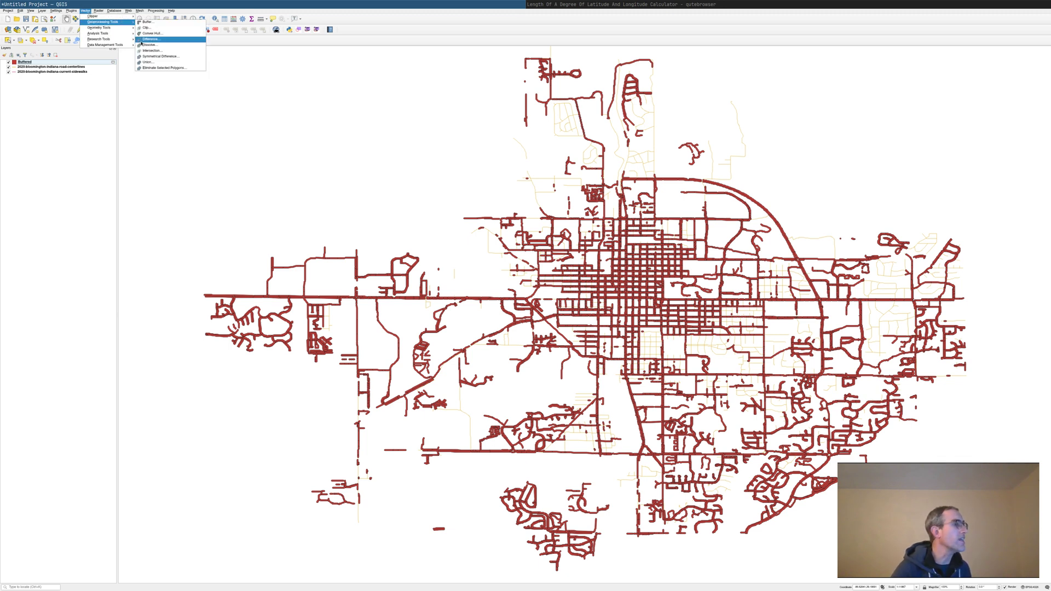
pyautogui.click(170, 39)
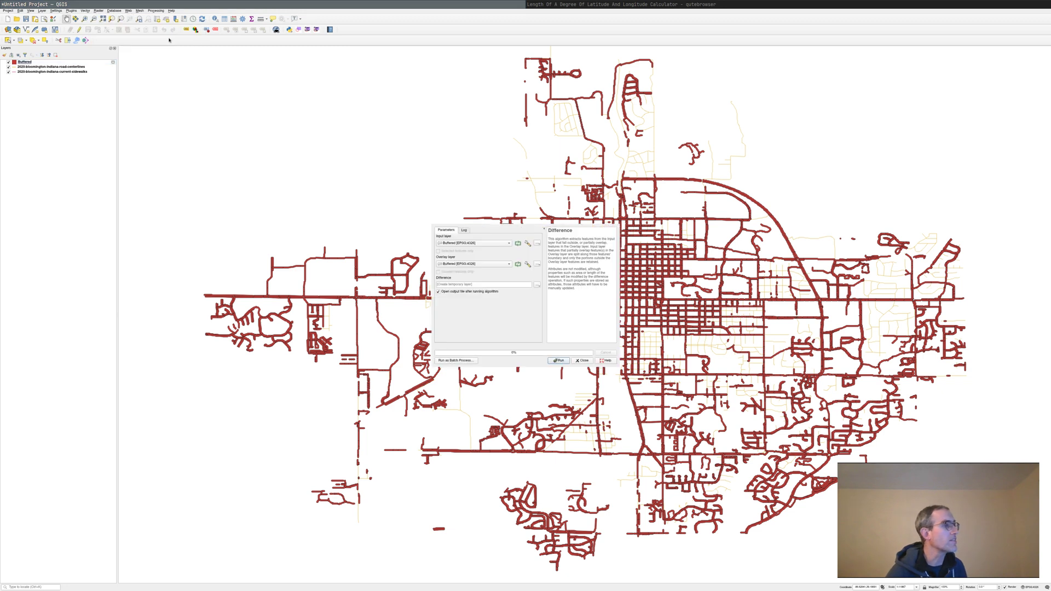
pyautogui.click(486, 244)
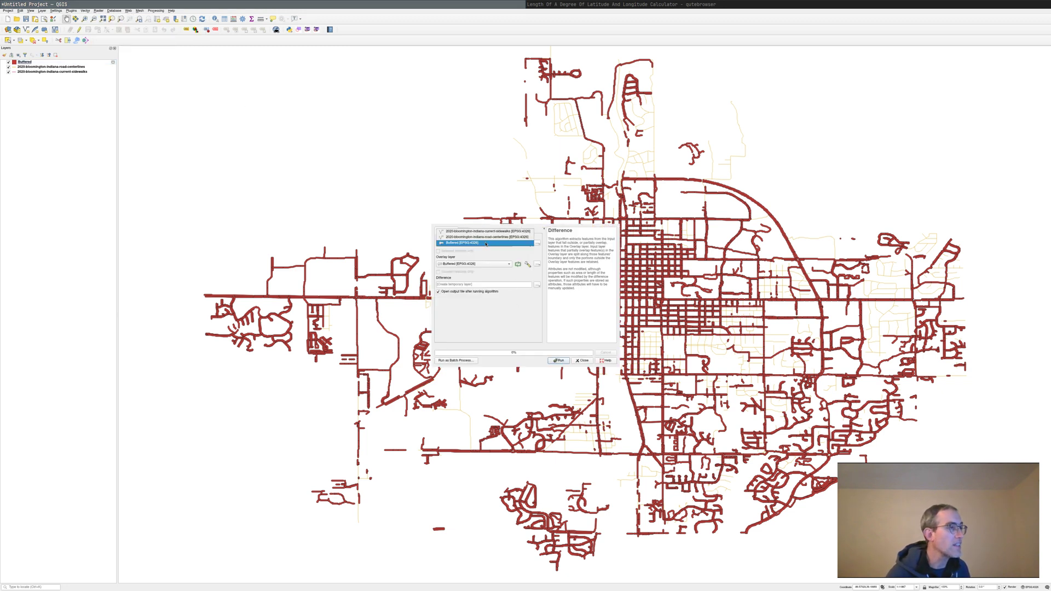
pyautogui.click(485, 237)
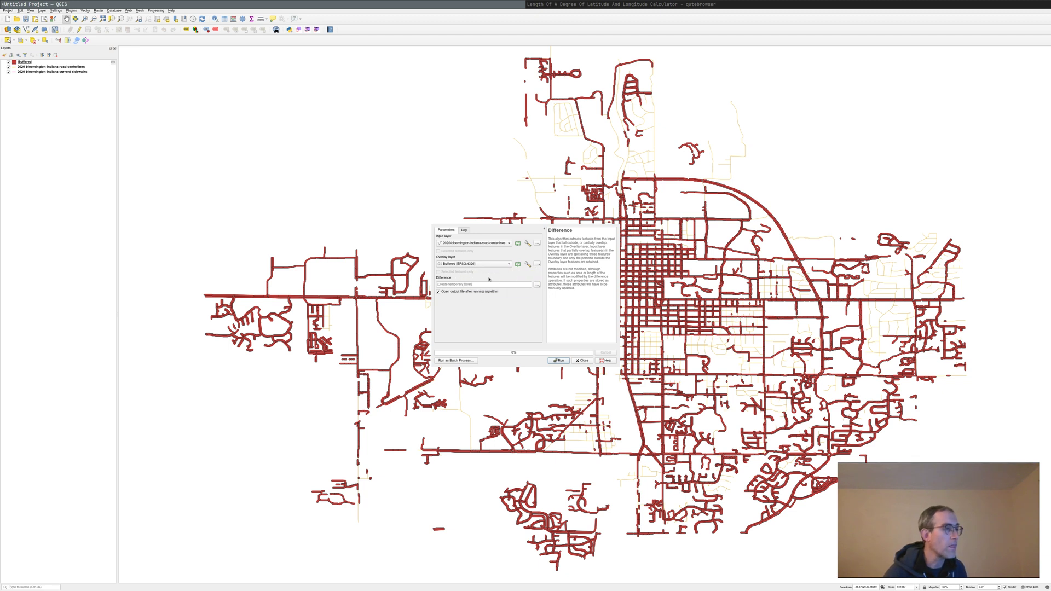
# Set both Difference layers to skip features with invalid geometries, and run the operation to a temporary layer
pyautogui.click(527, 244)
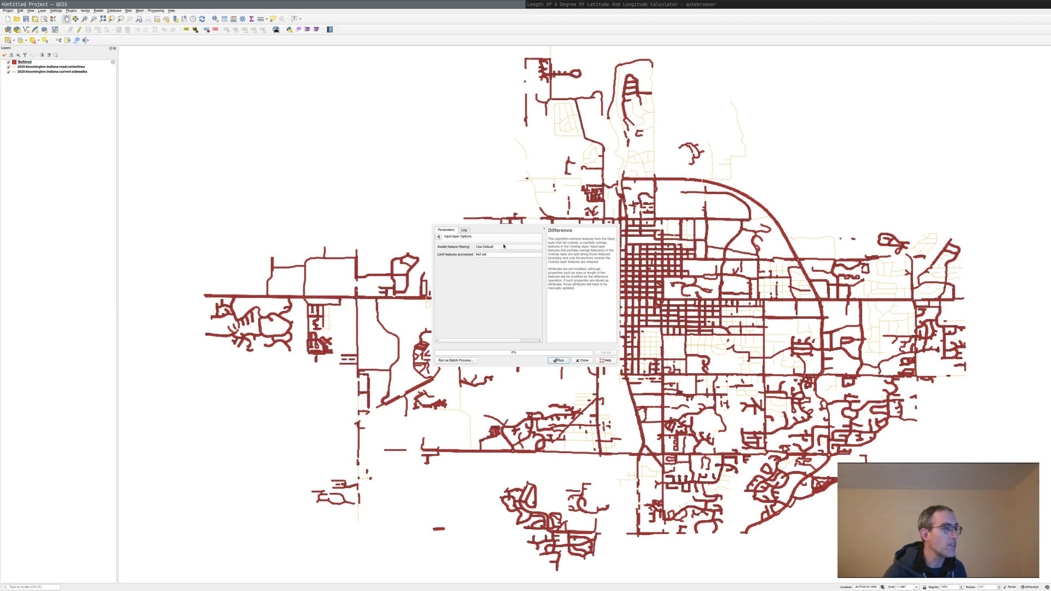
pyautogui.click(504, 247)
pyautogui.click(504, 259)
pyautogui.click(439, 236)
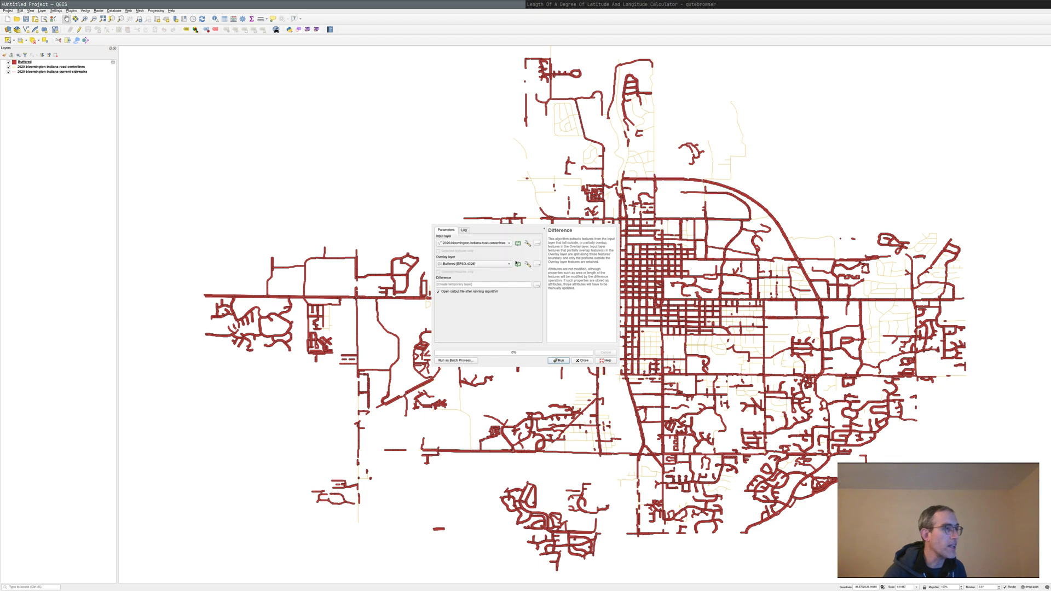
pyautogui.click(527, 265)
pyautogui.click(511, 248)
pyautogui.click(512, 258)
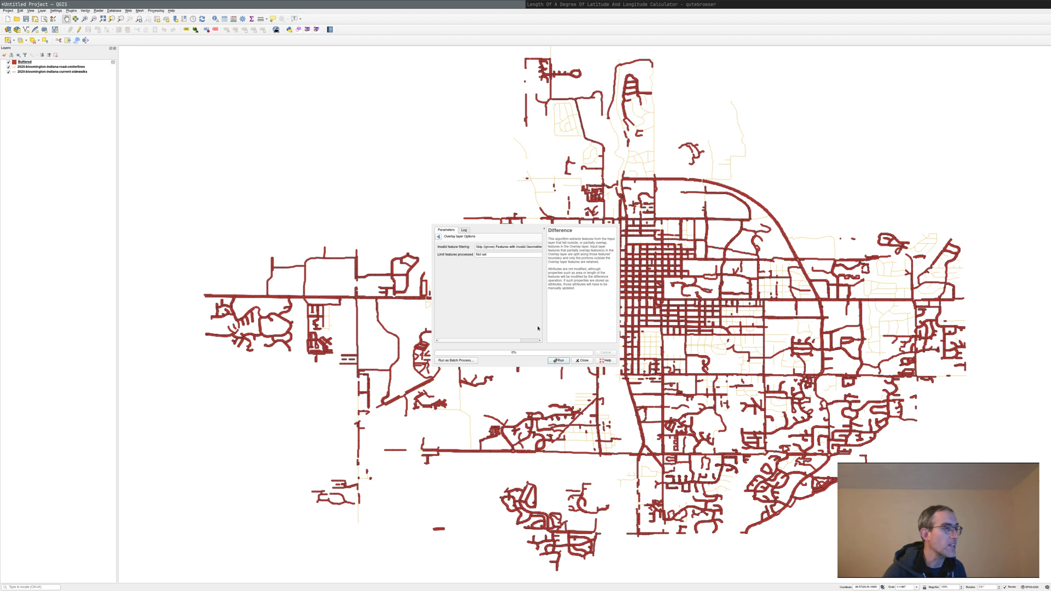
pyautogui.click(557, 361)
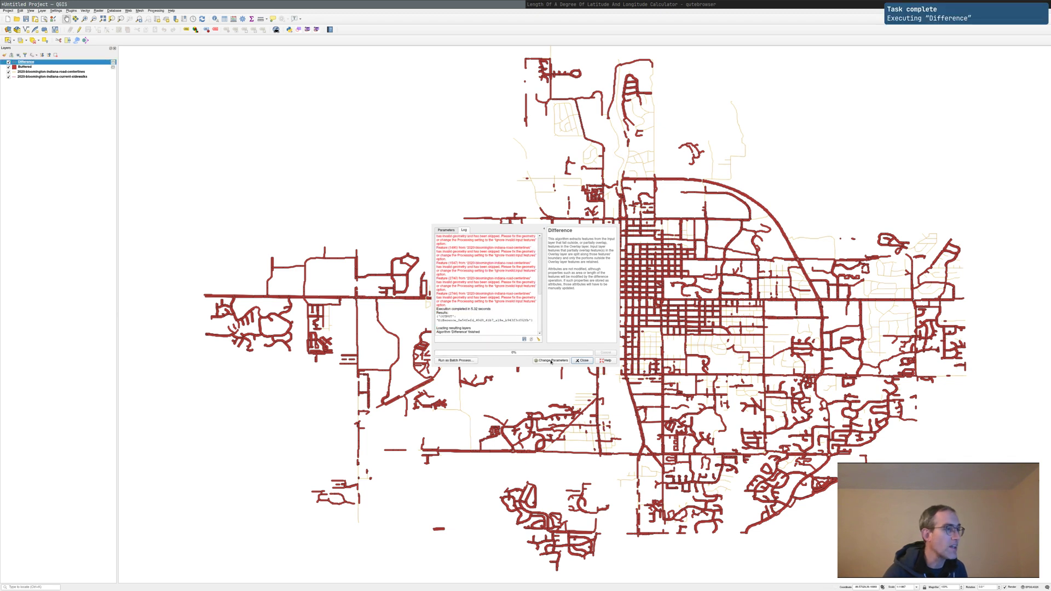
pyautogui.click(584, 361)
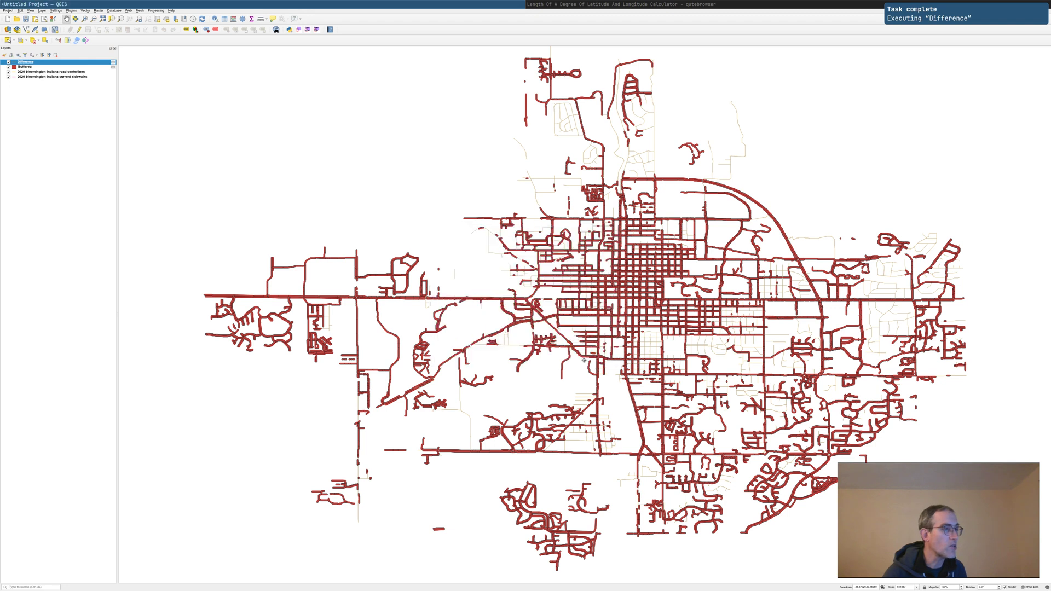
# Hide the sidewalk buffer, road centerlines and current sidewalks layers so only the Difference layer is shown
pyautogui.click(9, 66)
pyautogui.click(8, 72)
pyautogui.click(9, 77)
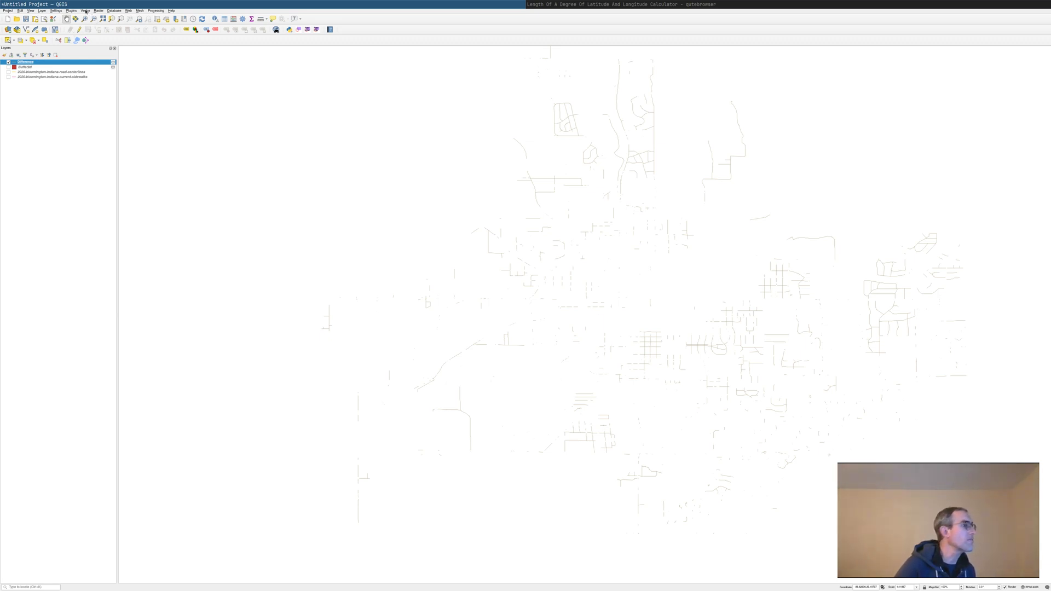
# Buffer the Difference layer by 0.00002746039206156086 degrees, outputting to a temporary layer
pyautogui.click(86, 11)
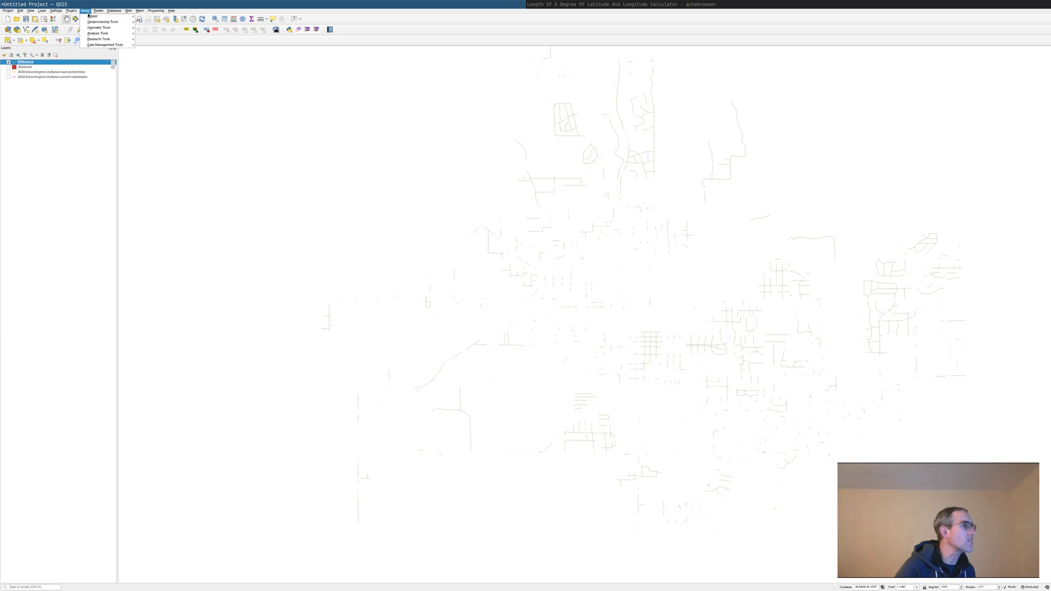
pyautogui.moveTo(110, 22)
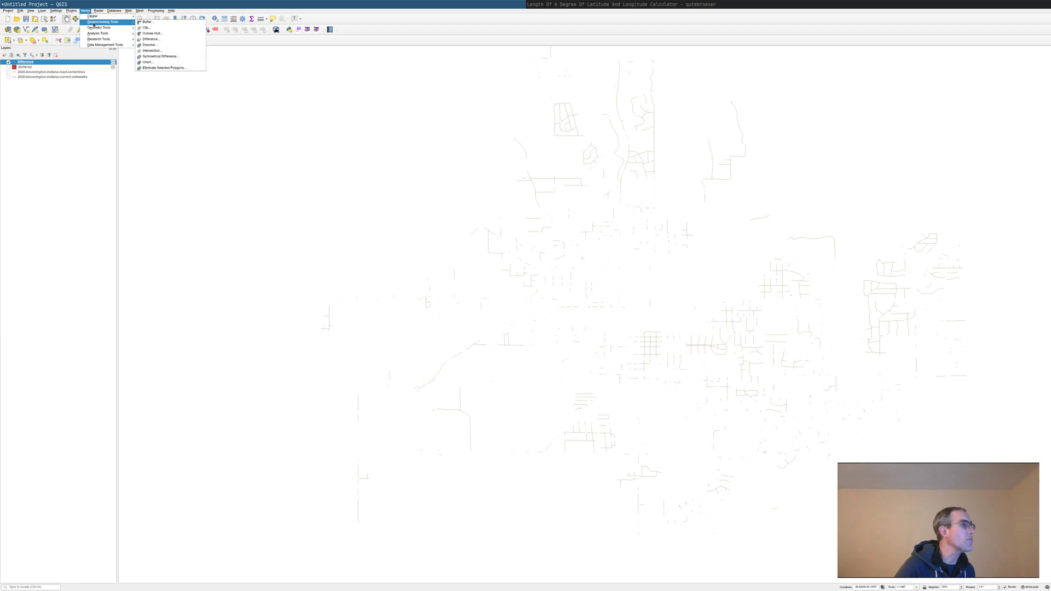
pyautogui.click(145, 22)
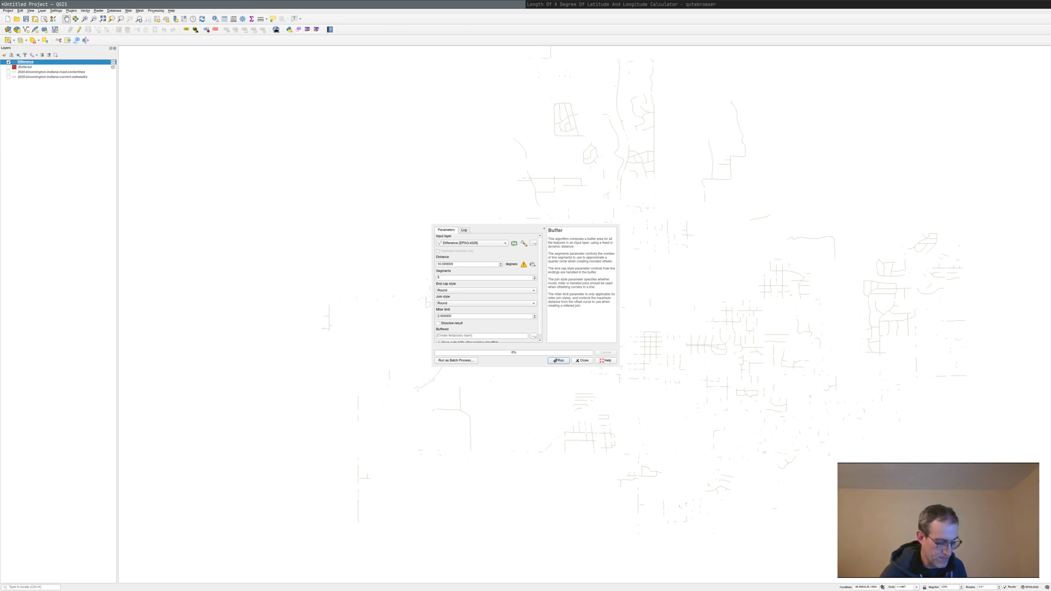
pyautogui.click(484, 264)
pyautogui.moveTo(471, 265); pyautogui.dragTo(426, 261)
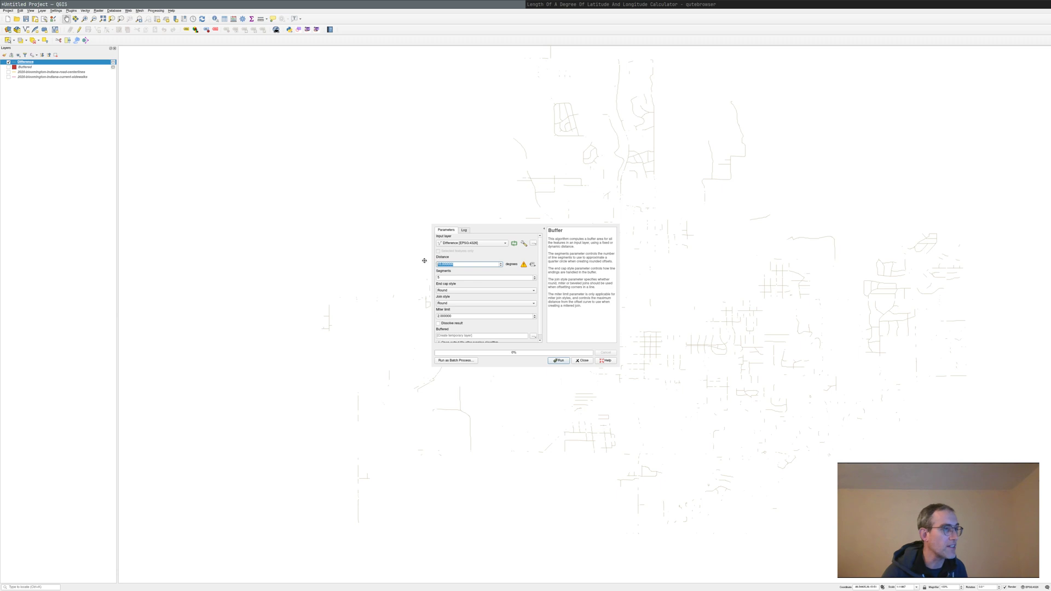
pyautogui.press('BackSpace')
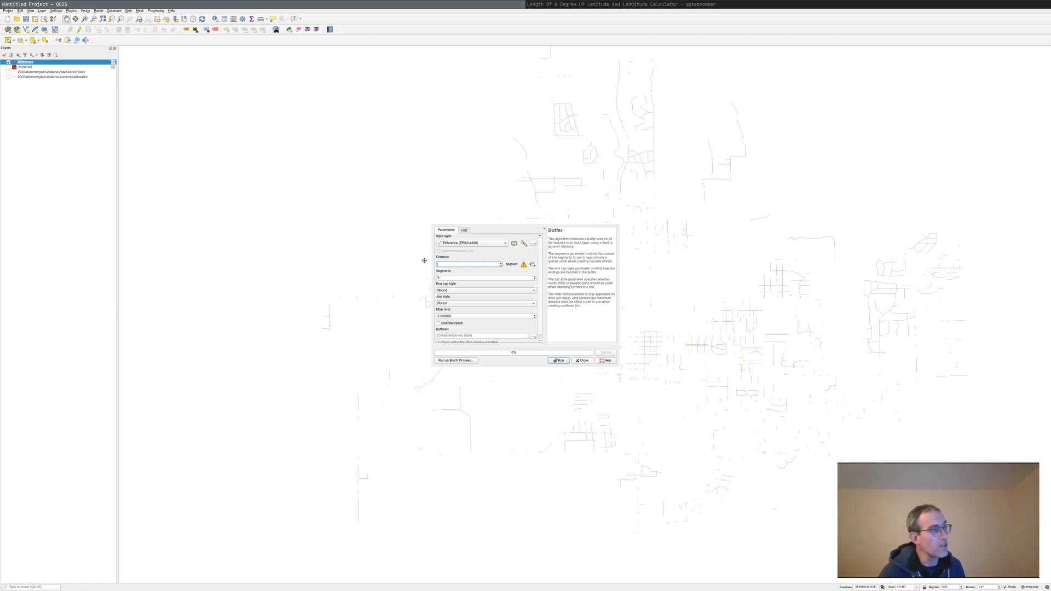
pyautogui.write('0.00002746039206156086')
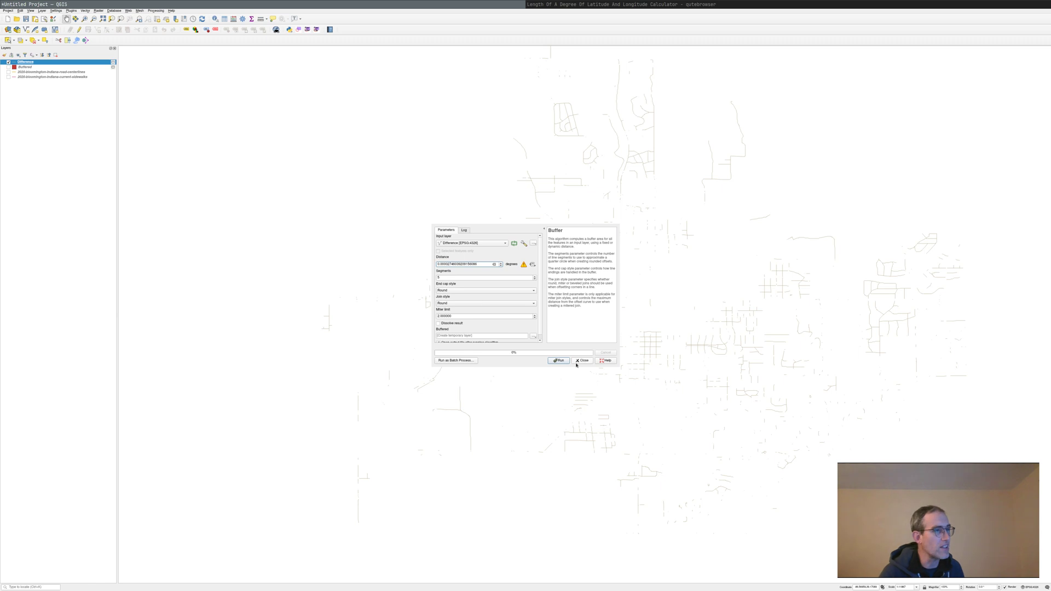
pyautogui.click(558, 360)
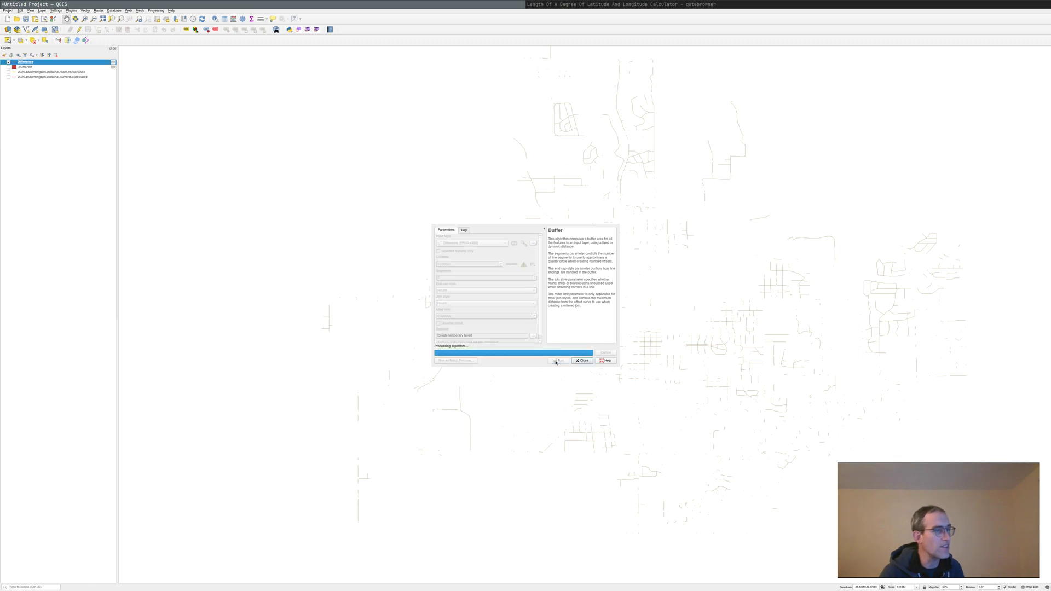
pyautogui.click(584, 360)
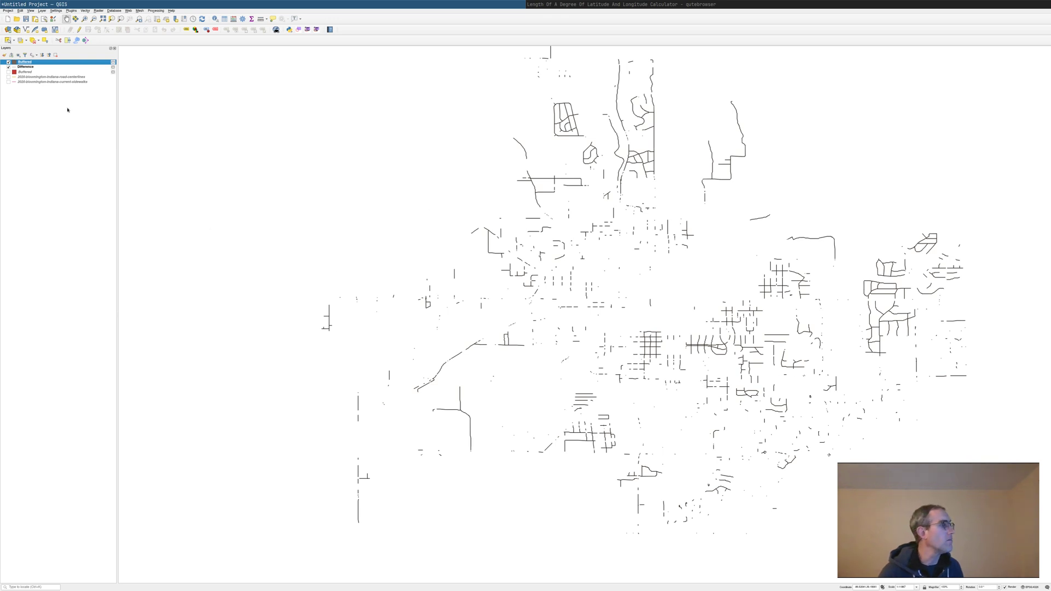
# Open the feature export settings for the buffer made from the Difference layer
pyautogui.rightClick(47, 65)
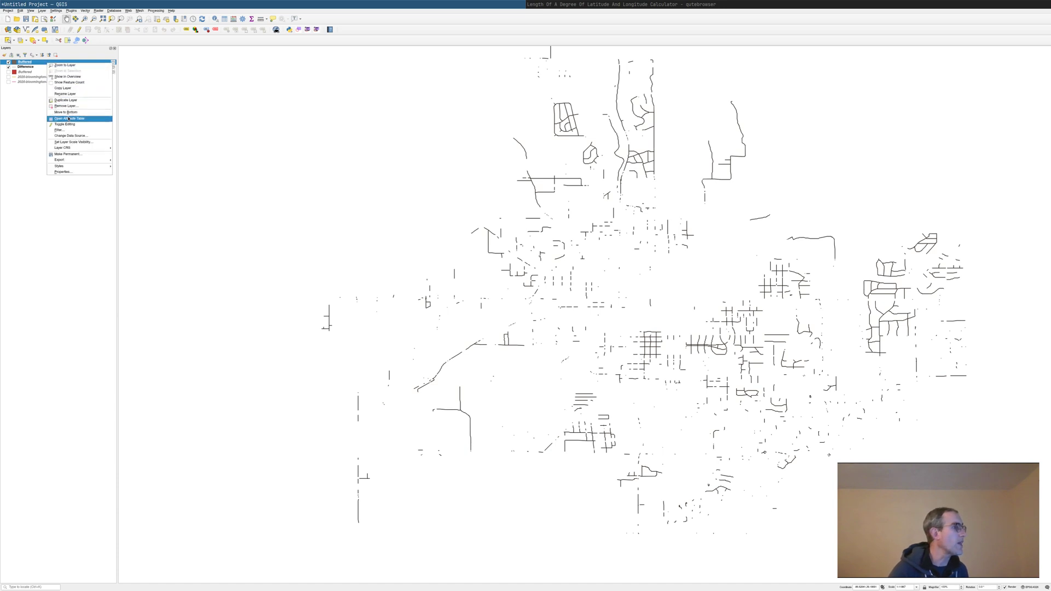
pyautogui.moveTo(99, 161)
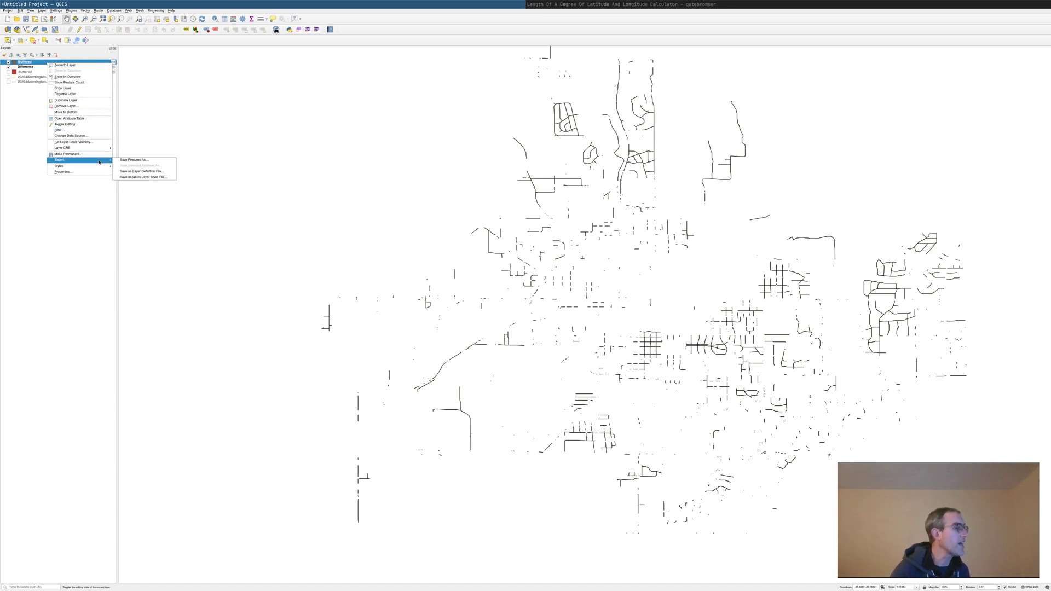
pyautogui.click(129, 160)
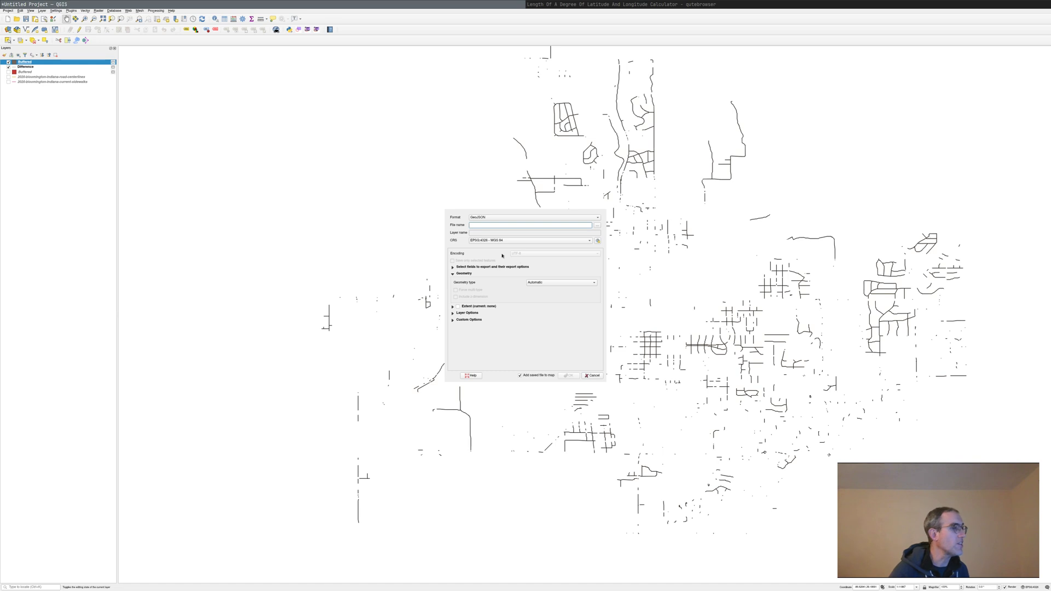